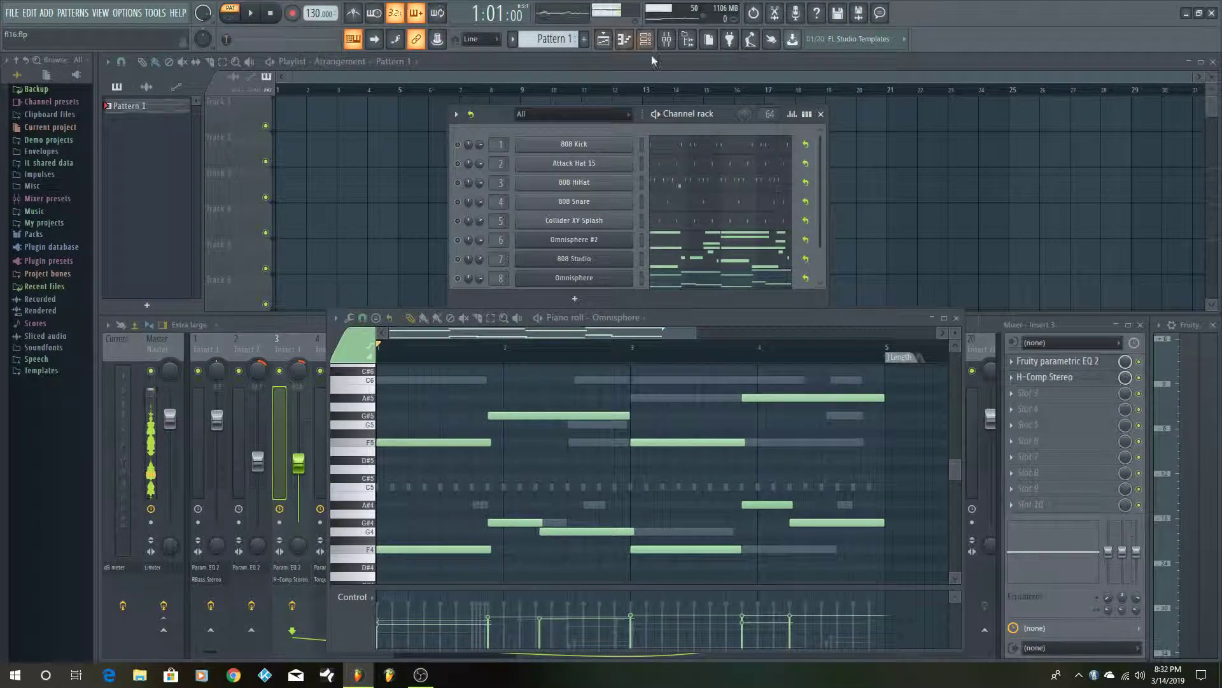
Close the tempo tapper, leaving 130 BPM, and play the four-bar beat through once
left_click(752, 40)
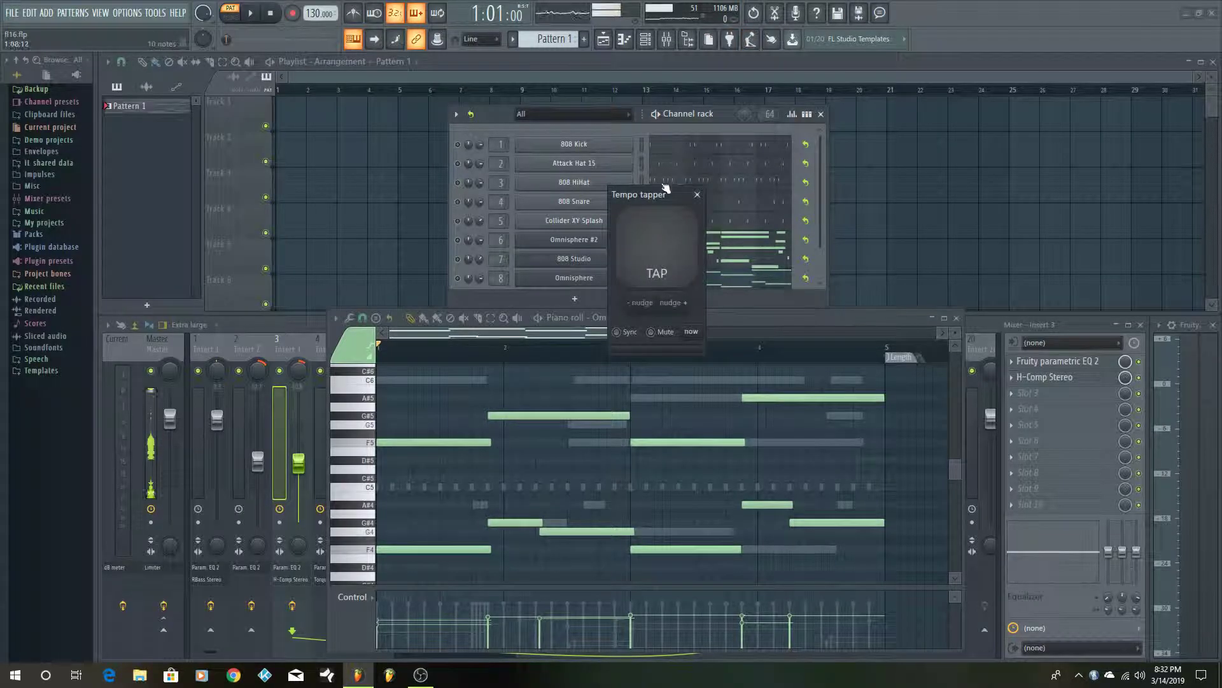
left_click(698, 195)
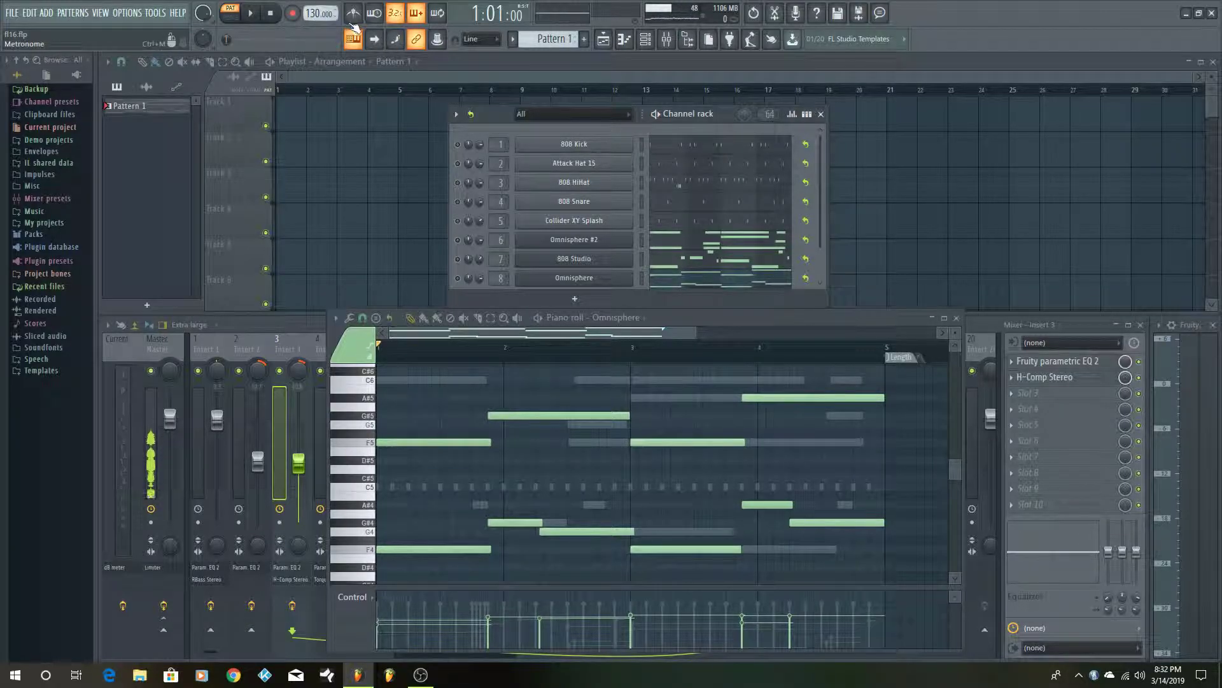
left_click(258, 14)
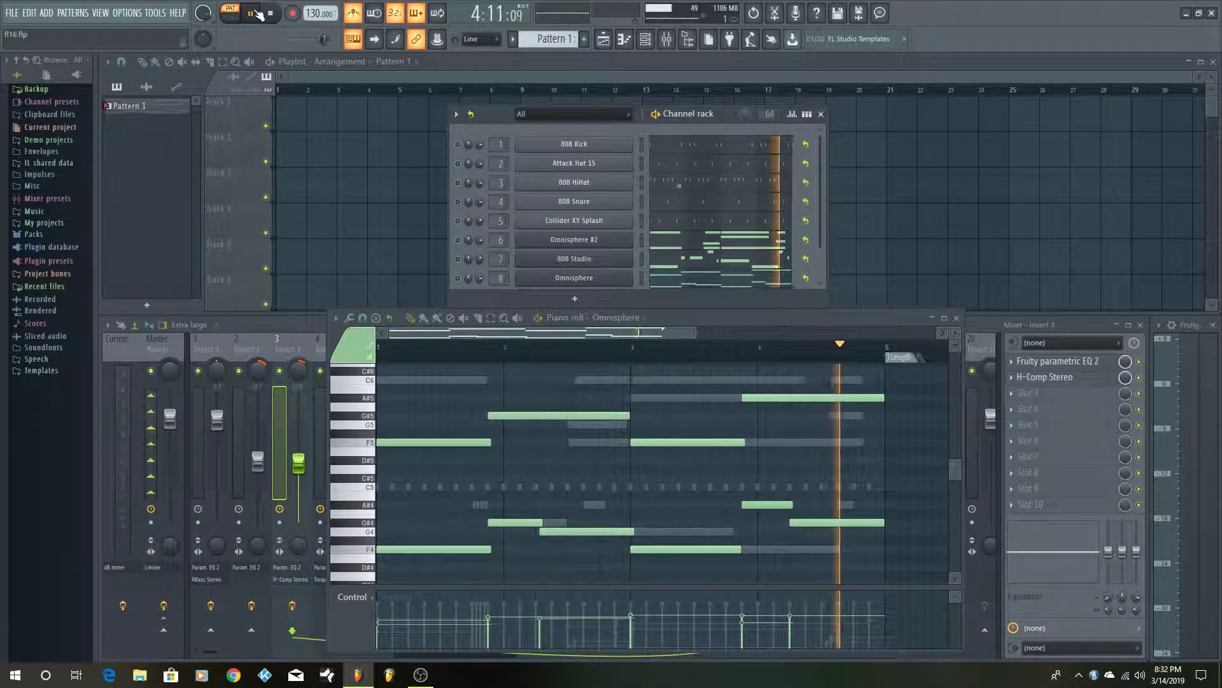
left_click(257, 14)
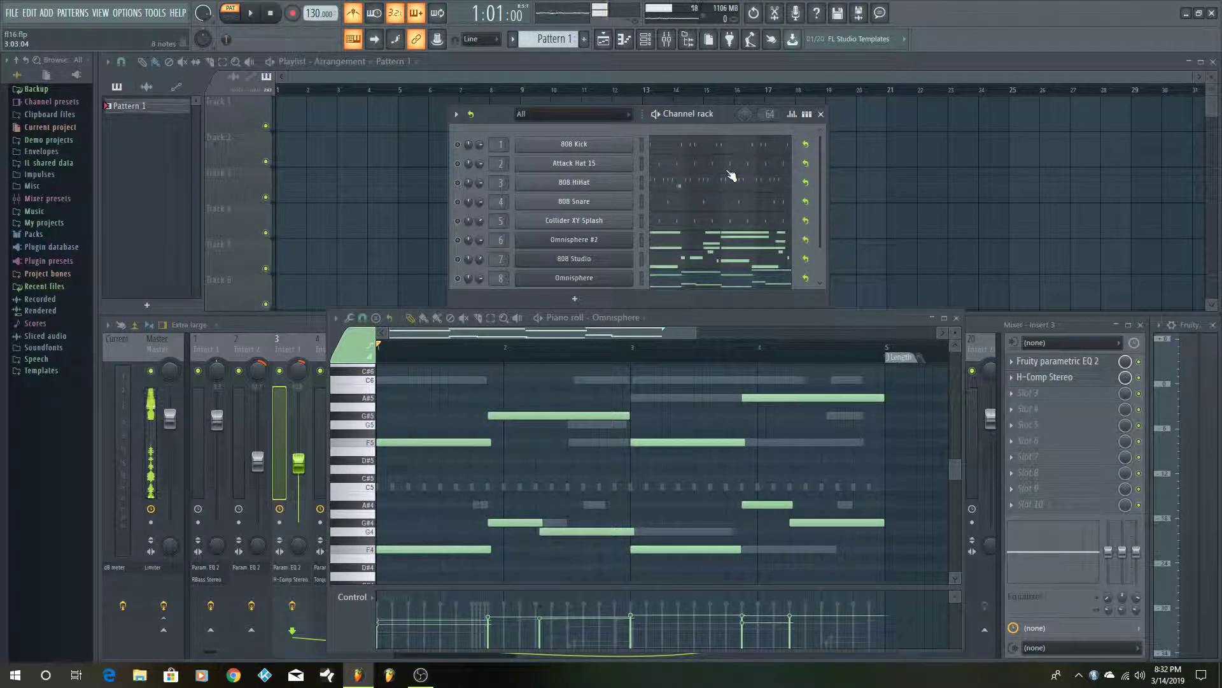
Show the 808 Snare notes, solo the channel, and preview the snare on C5 three times
left_click(720, 203)
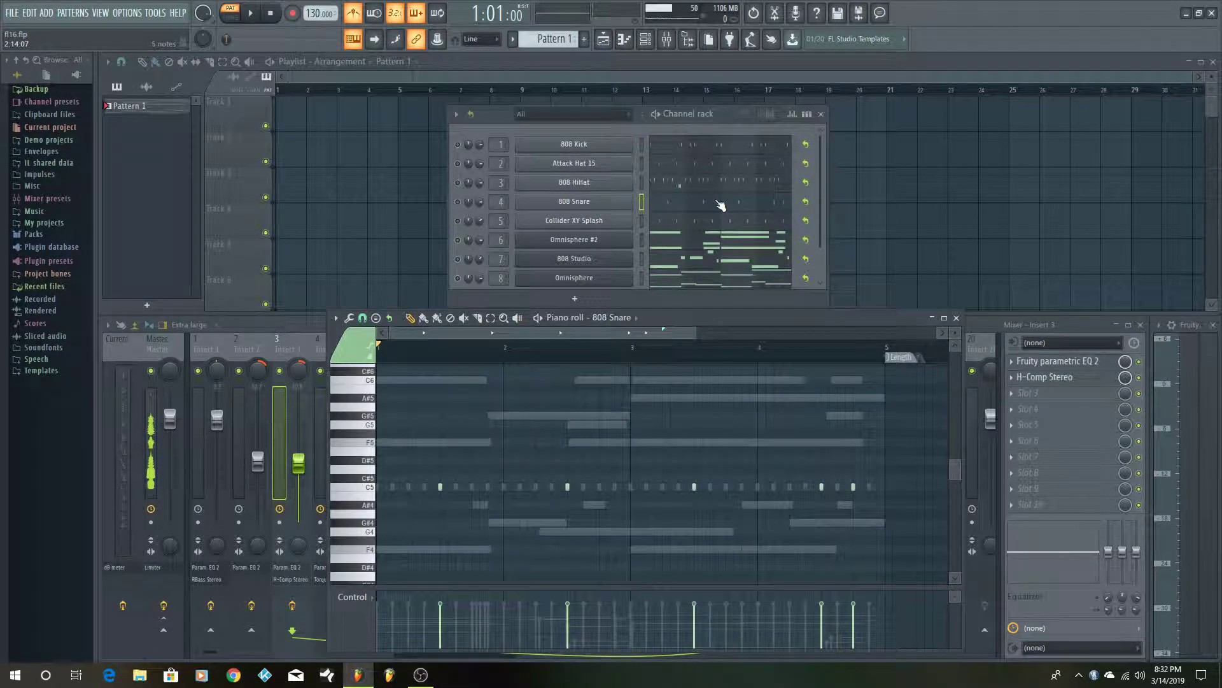
left_click(464, 202)
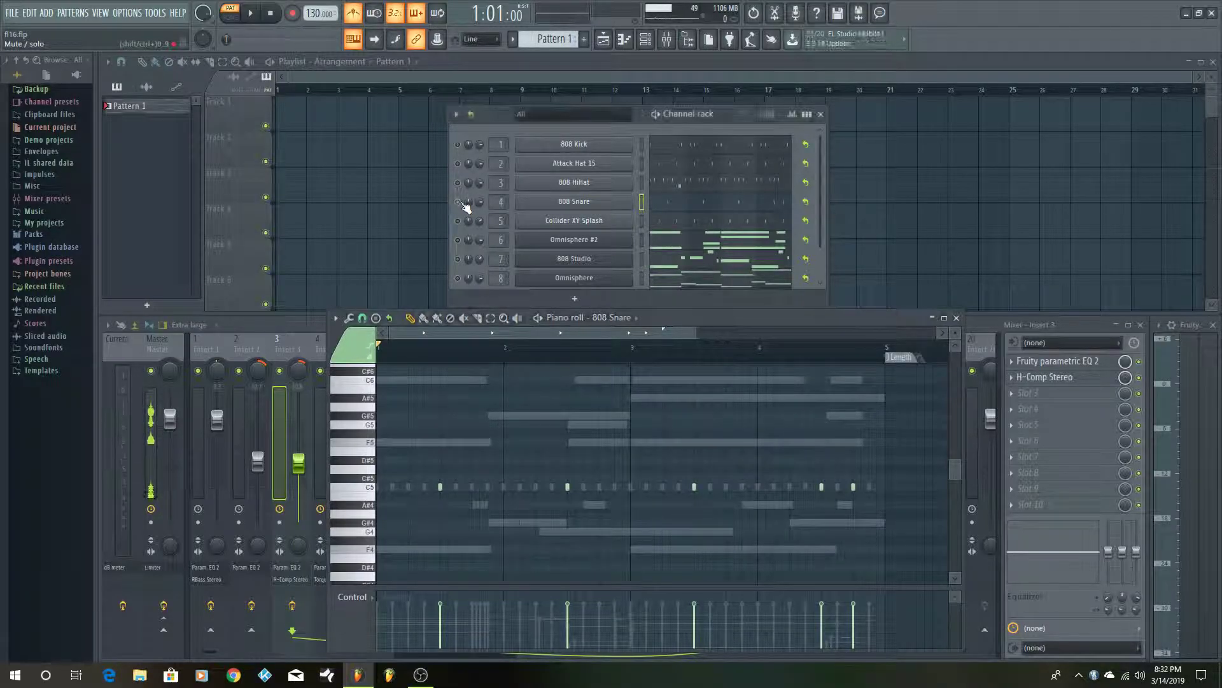
left_click(370, 491)
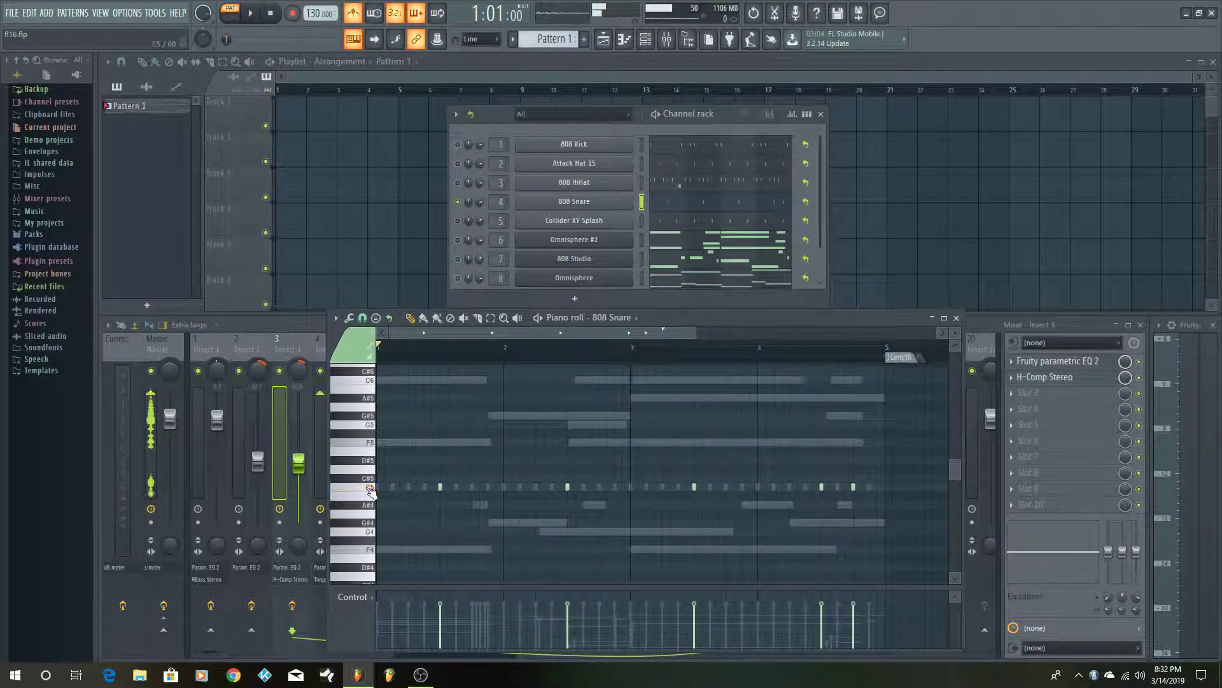
left_click(371, 492)
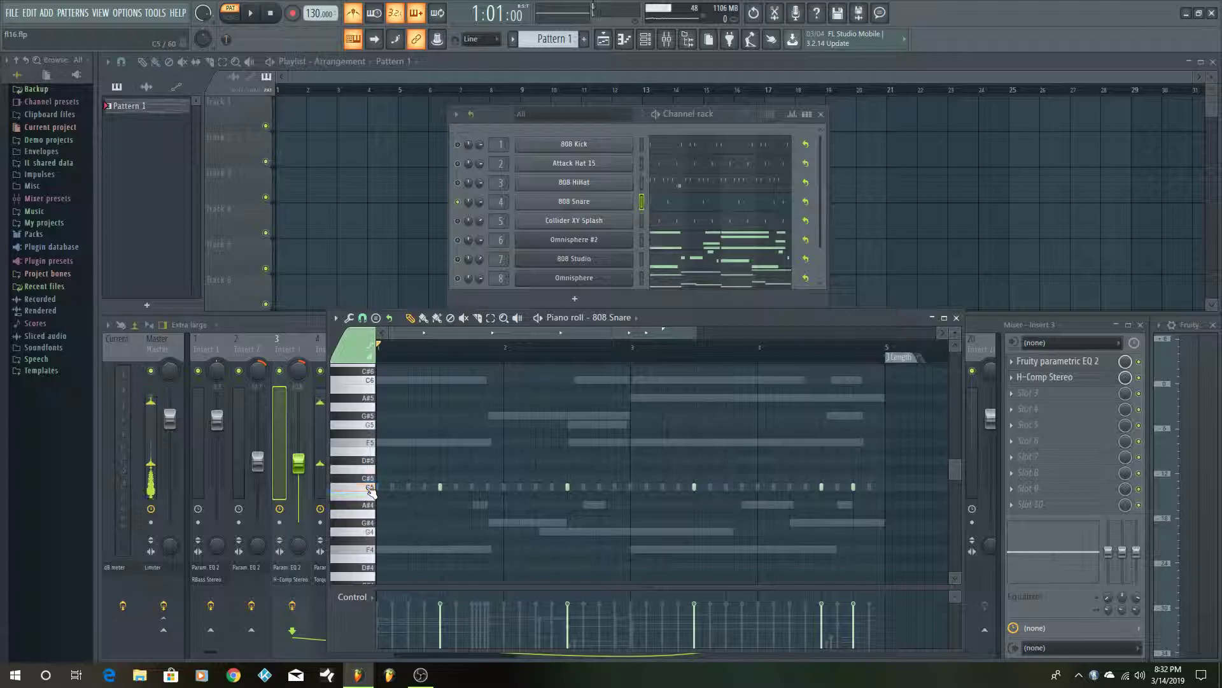
left_click(370, 492)
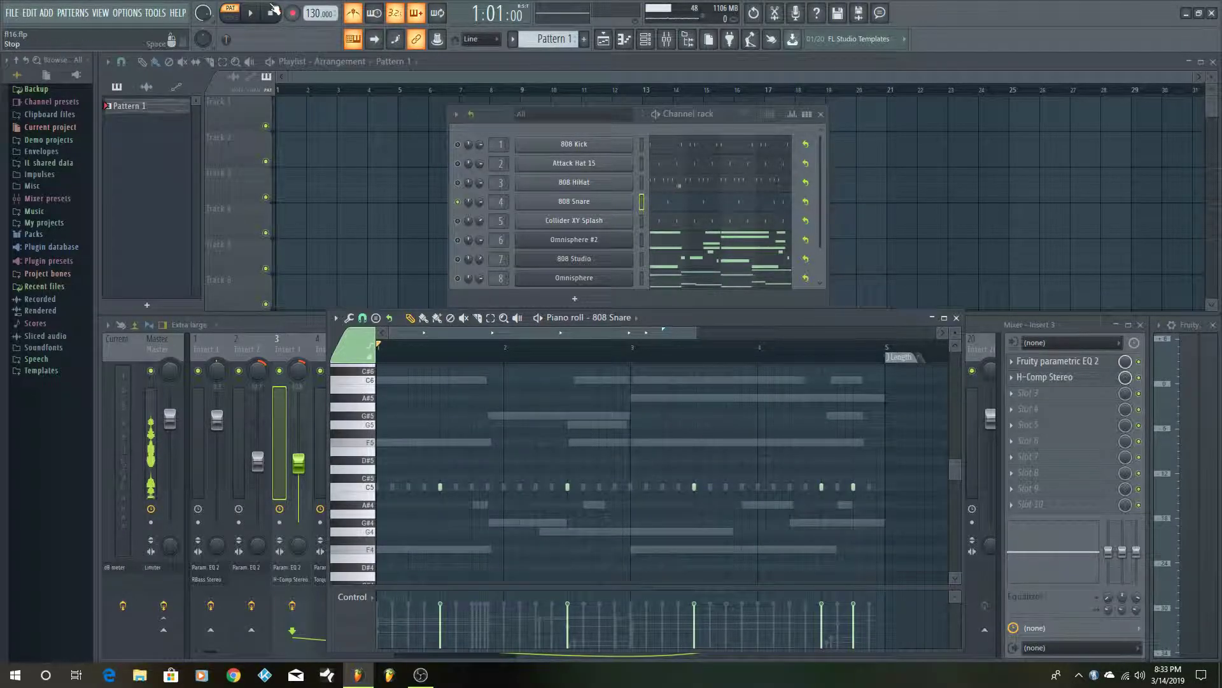
Play the soloed snare, stop it, and turn the metronome off
left_click(251, 13)
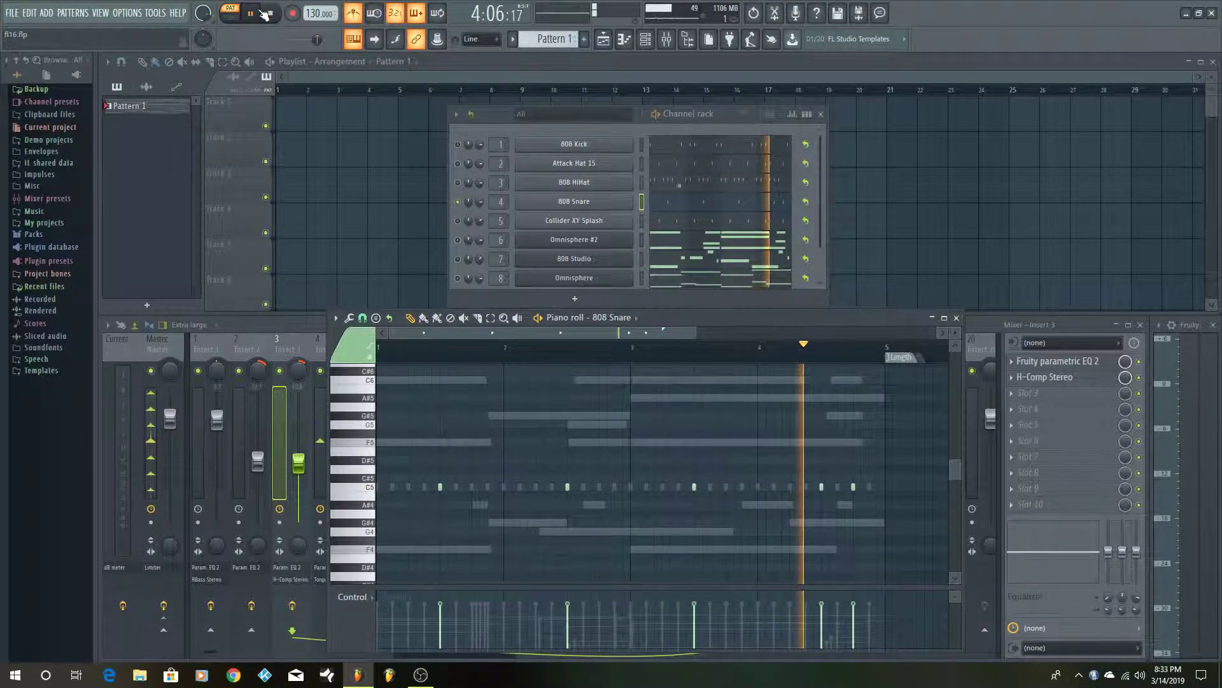
left_click(264, 14)
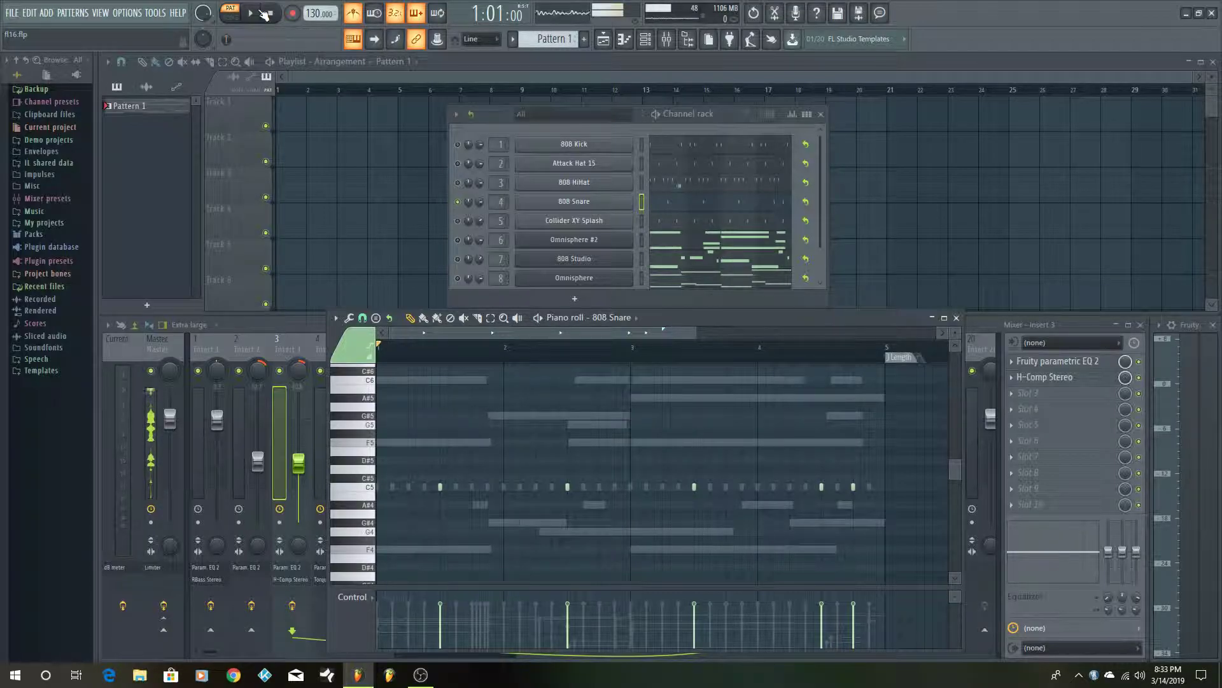
left_click(354, 19)
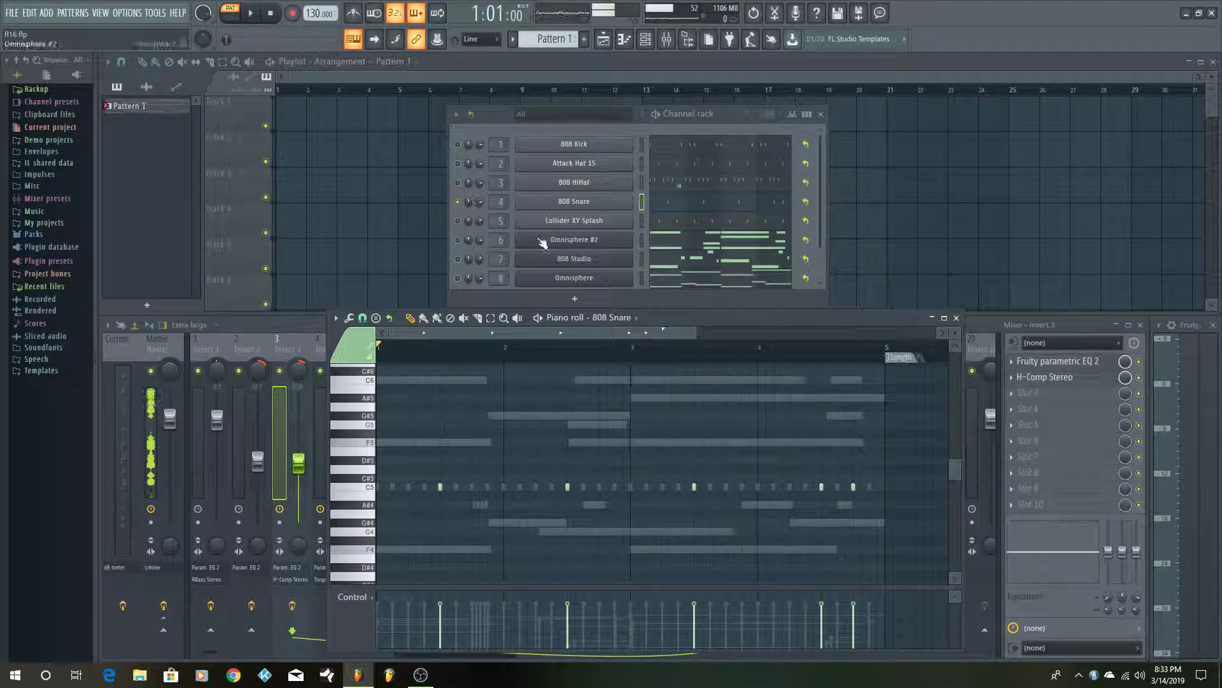
Show the 808 HiHat notes in a maximized piano roll
left_click(692, 190)
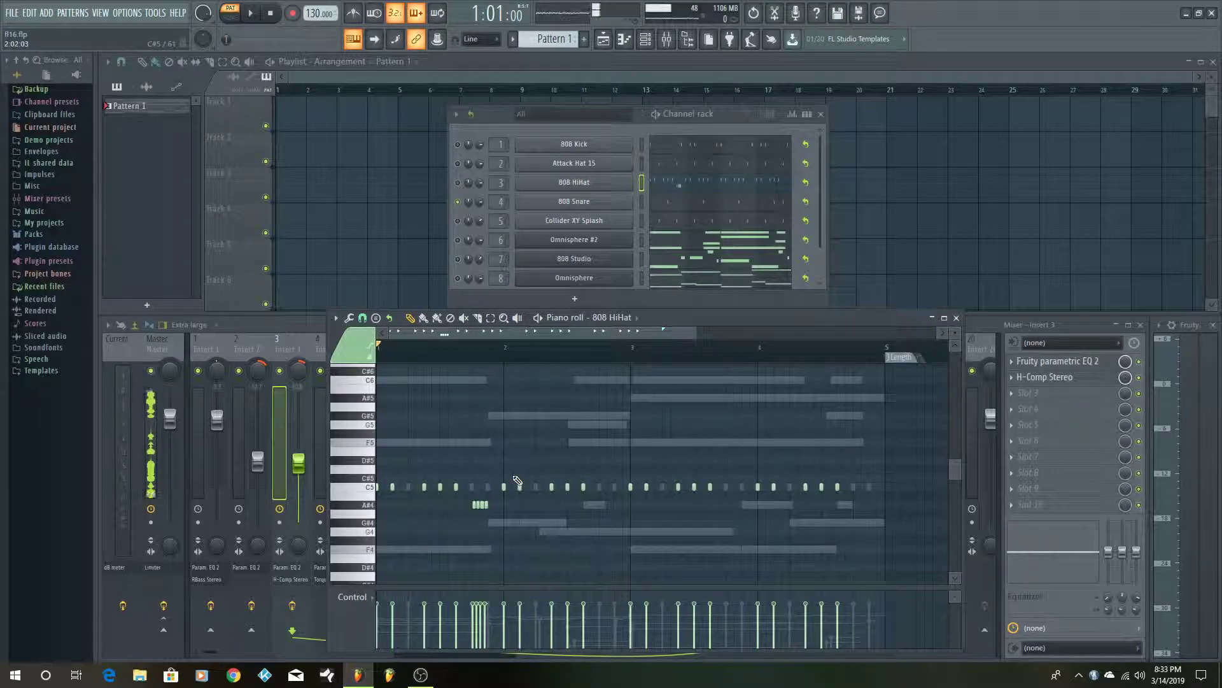
left_click(945, 318)
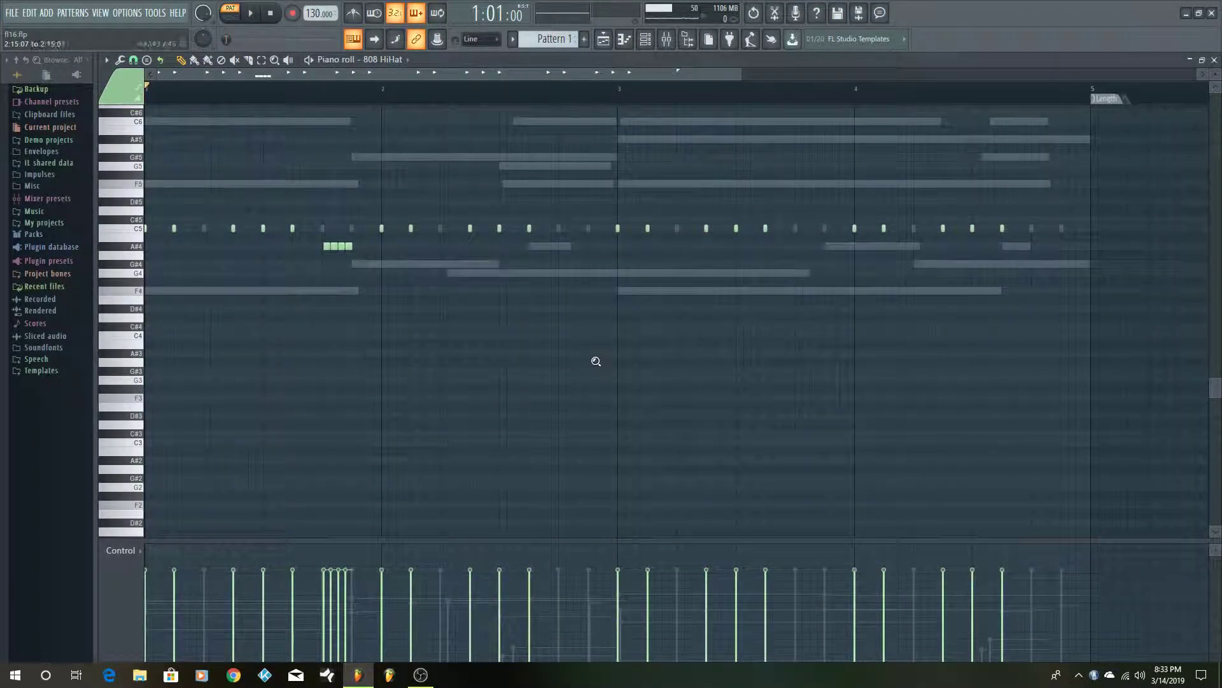
scroll(596, 359, "up", 2)
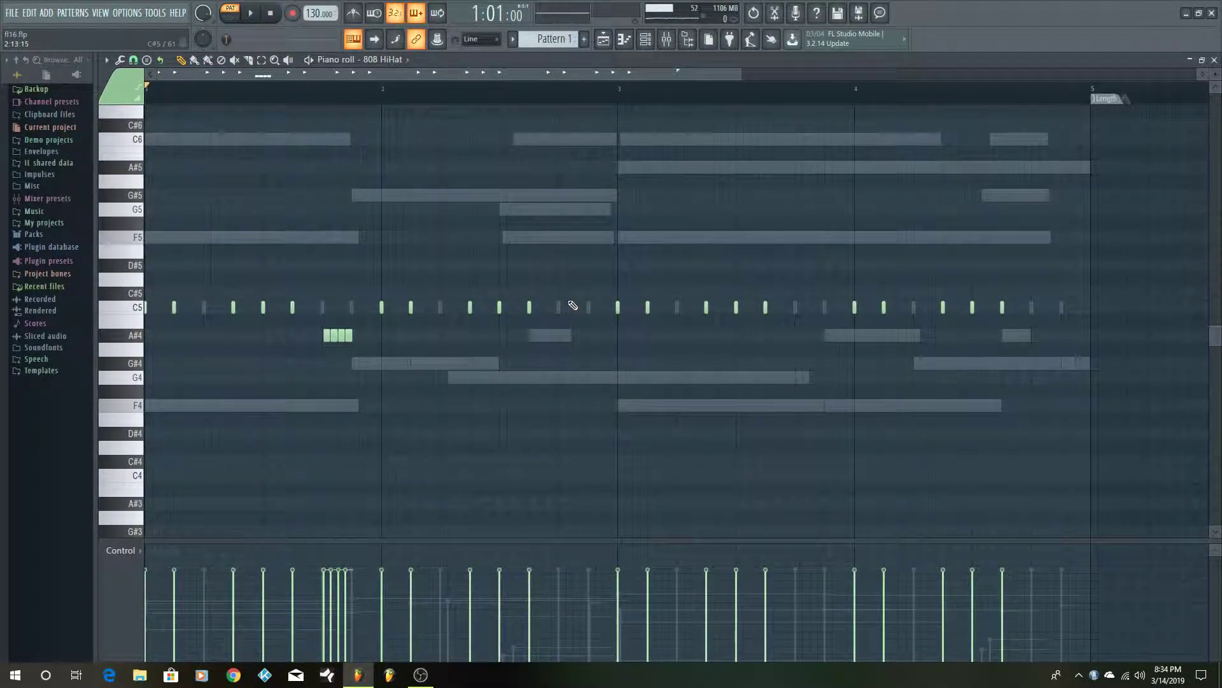
Copy the first two bars of hi-hats into bars 3–4, undo it, then play the pattern
left_click_drag(567, 288, 148, 353)
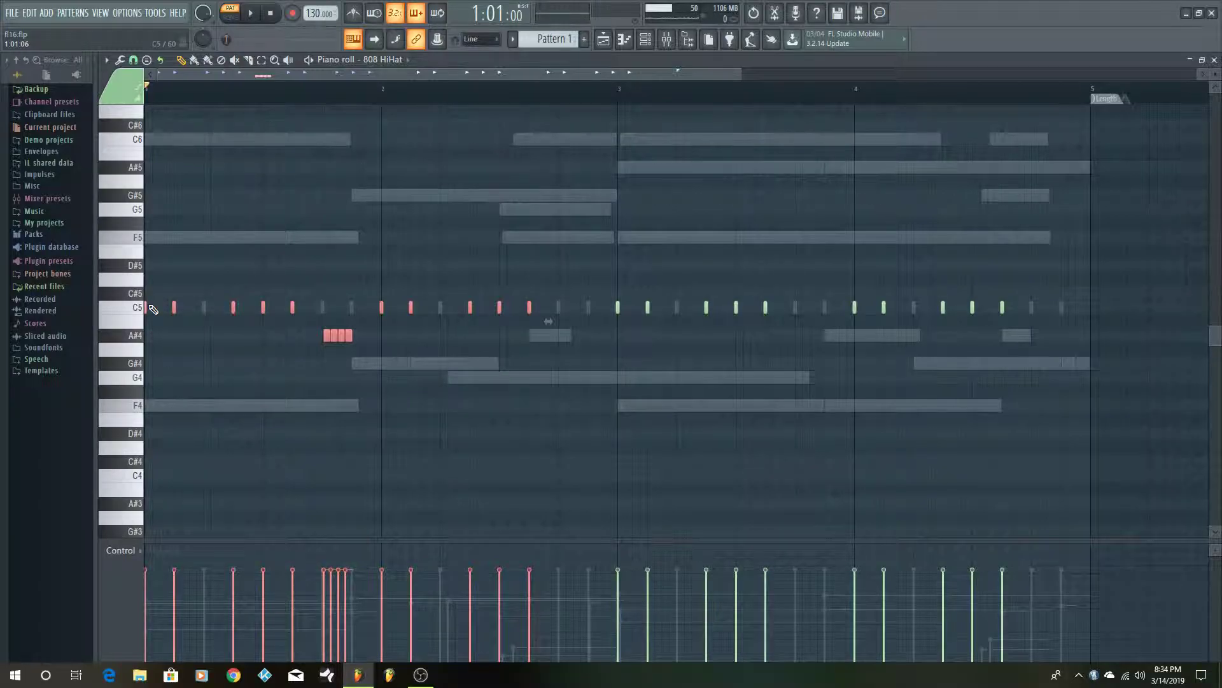
left_click_drag(146, 307, 622, 280, "shift")
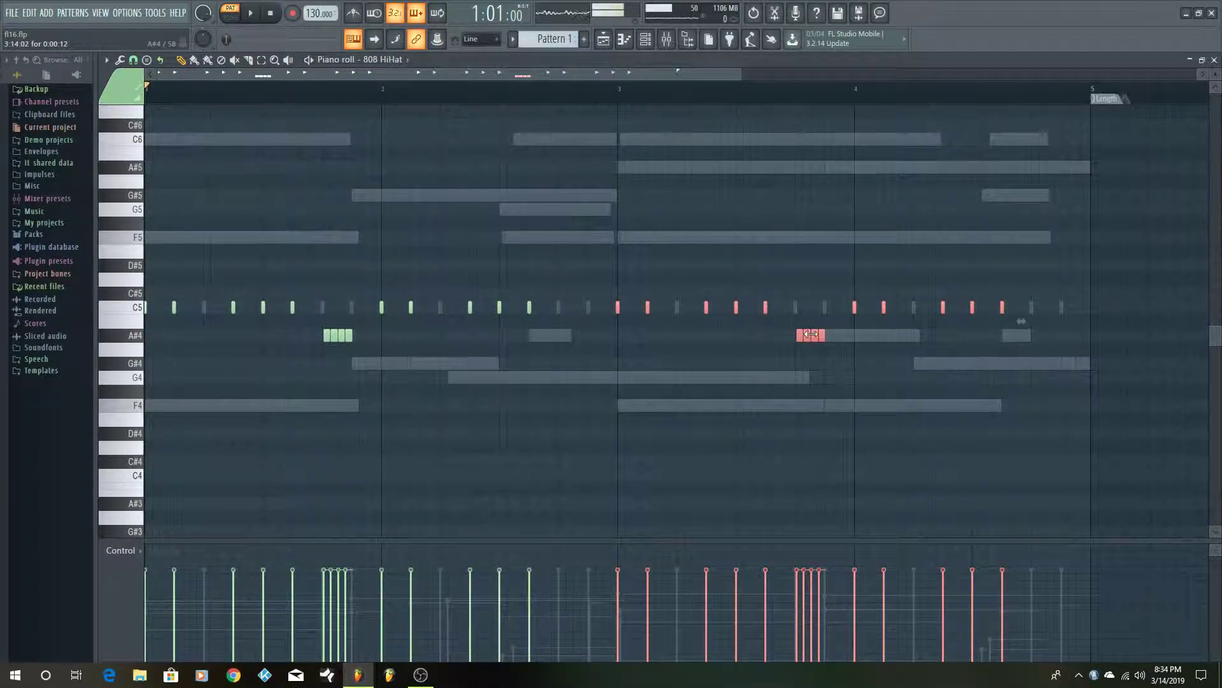
key("ctrl+z")
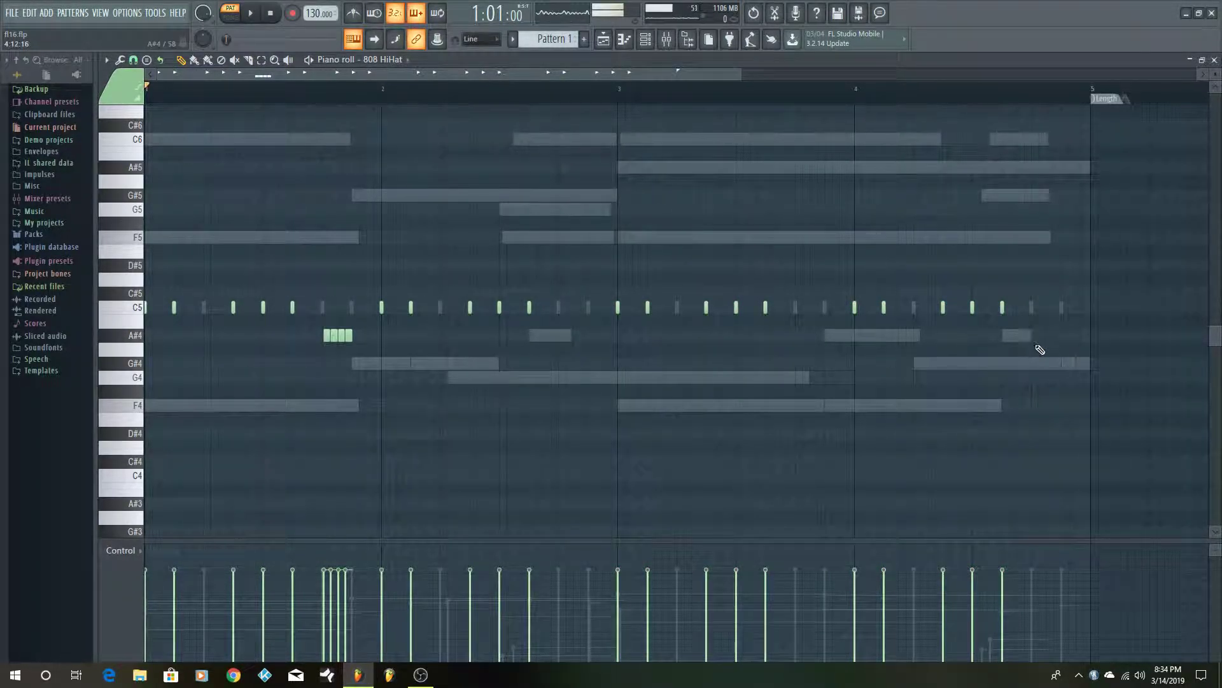
left_click(252, 14)
key("space")
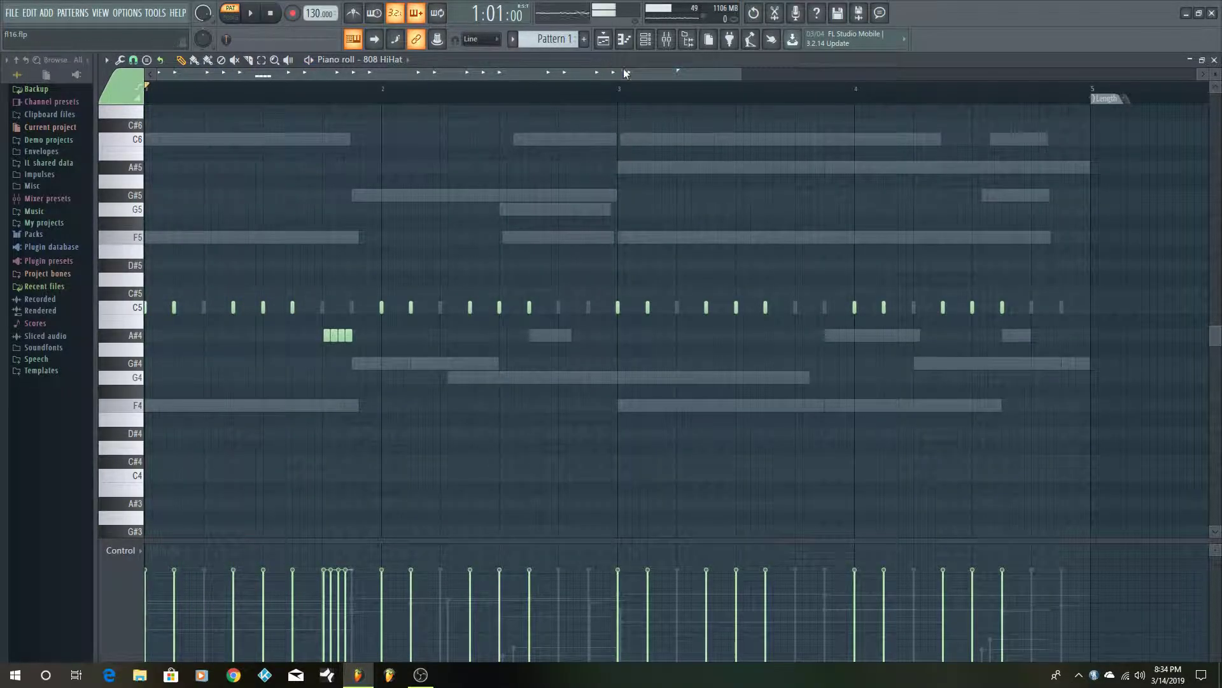
Restore the piano roll to a window and unmute the 808 HiHat alongside the soloed snare
left_click(1202, 59)
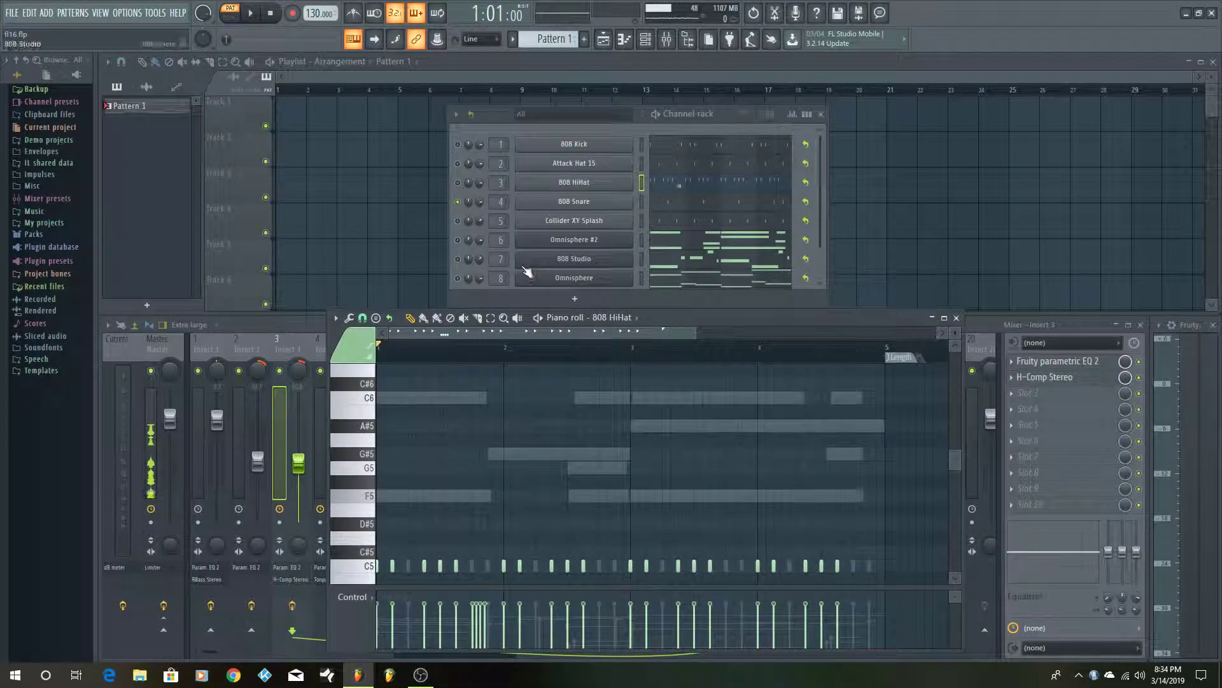
scroll(620, 419, "down", 3)
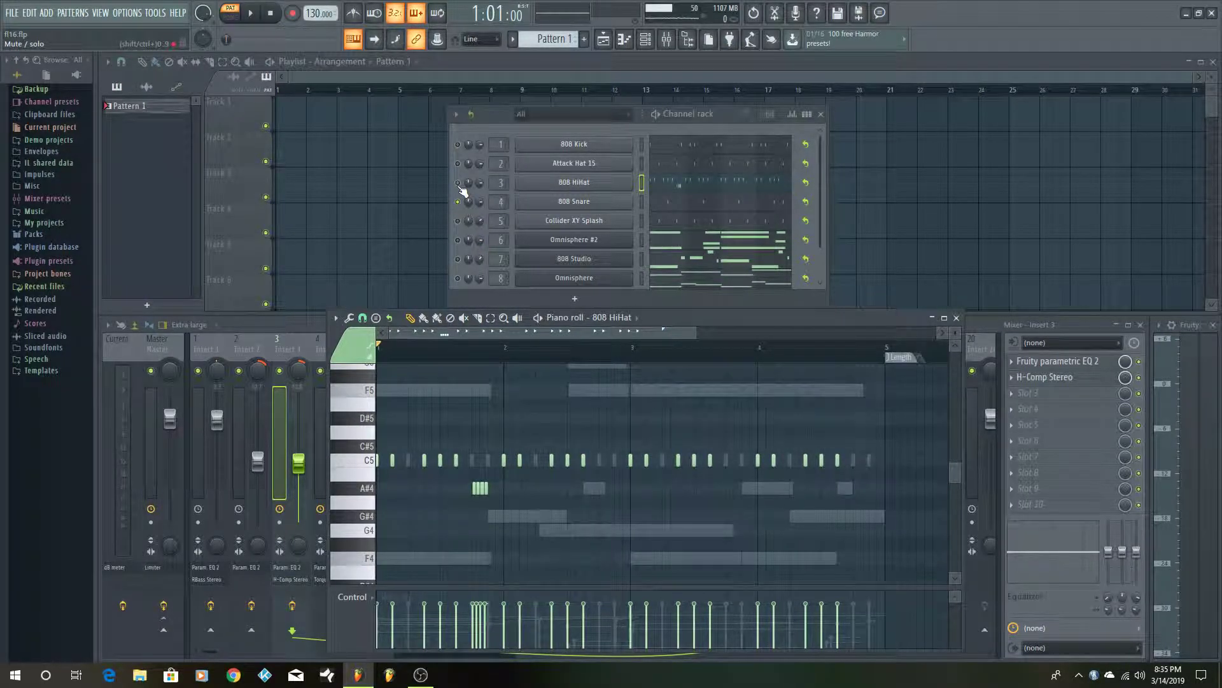
left_click(457, 183)
Play the snare and hi-hat together twice, stopping after each run
left_click(253, 16)
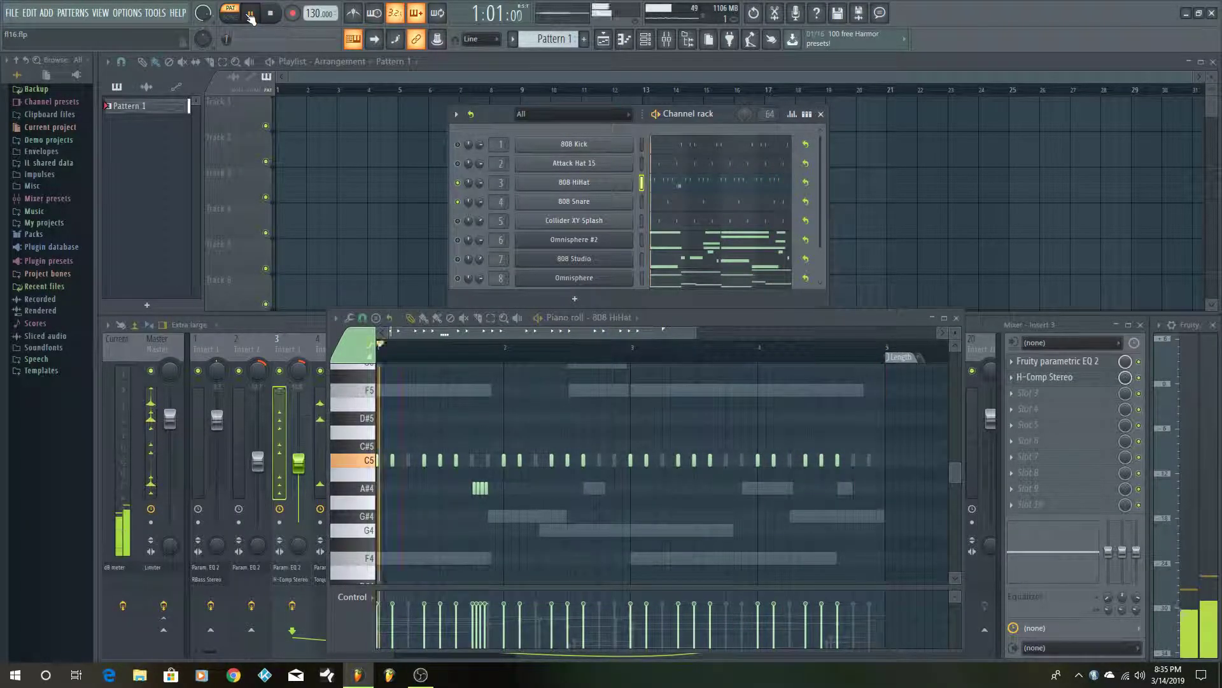
left_click(250, 14)
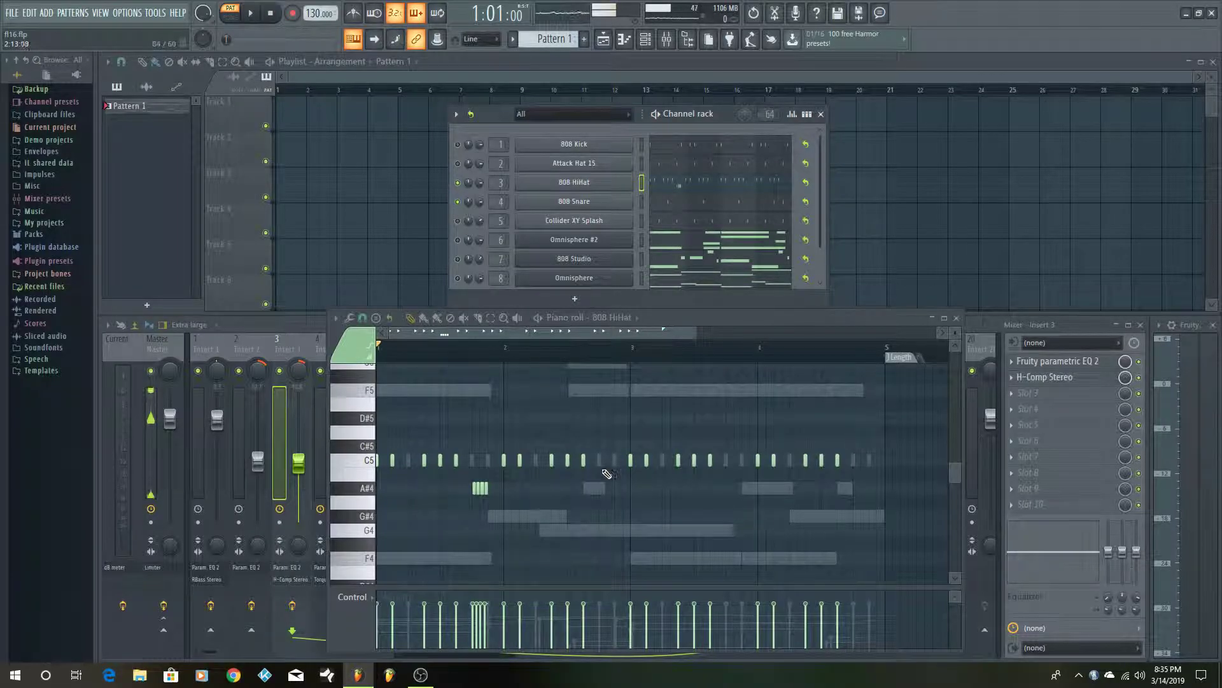
left_click(257, 22)
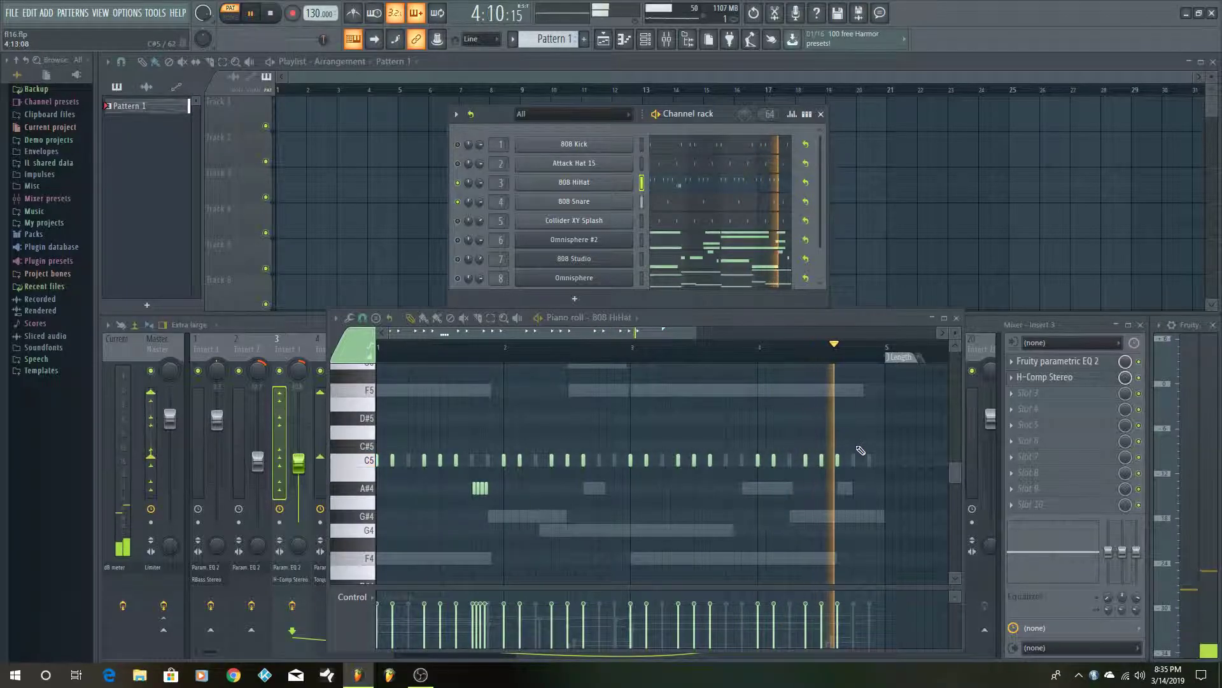
key("space")
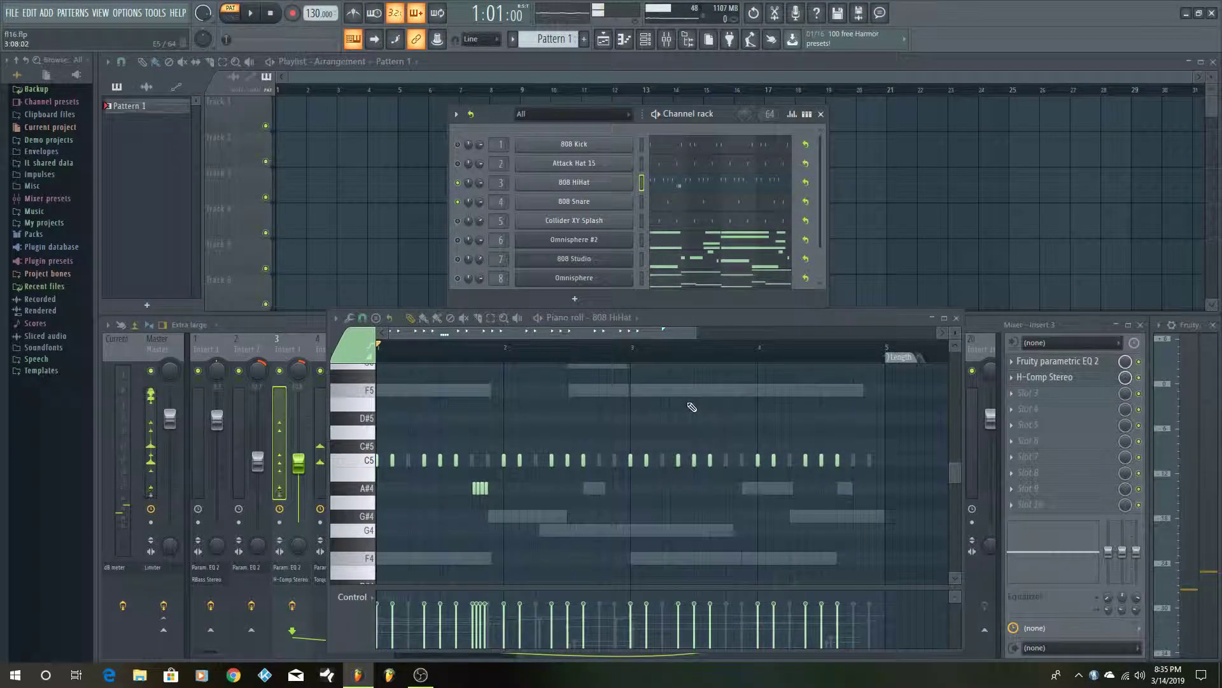
left_click(717, 171)
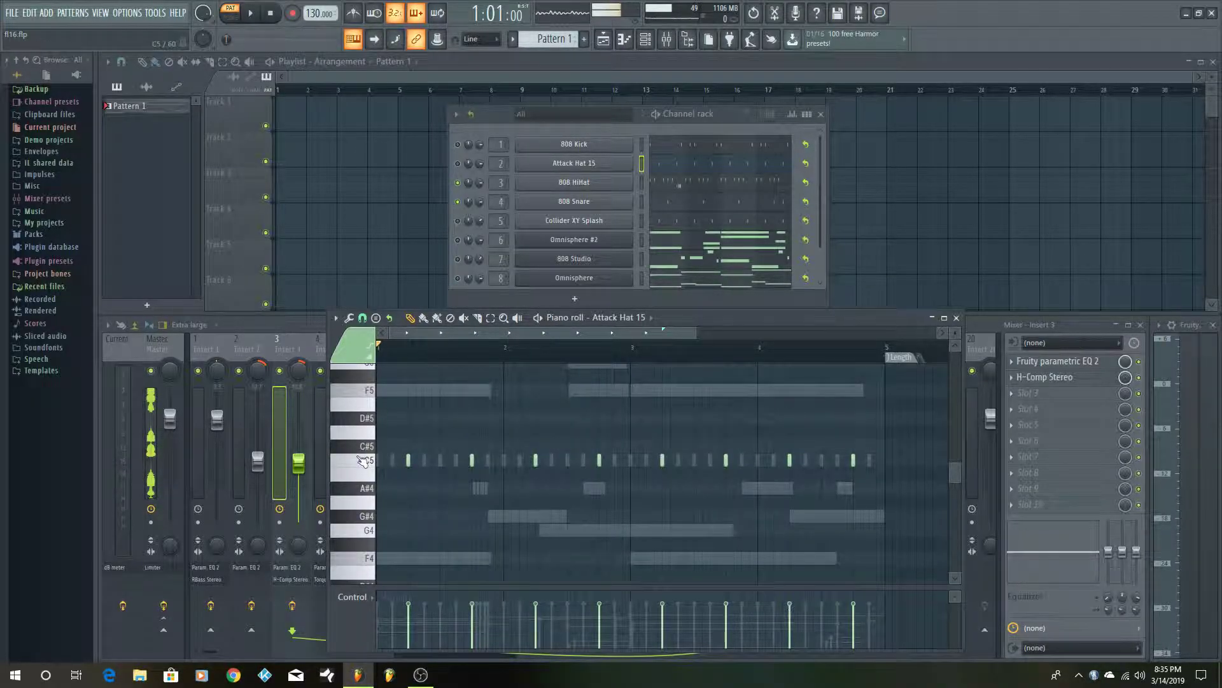
left_click(369, 464)
left_click(370, 464)
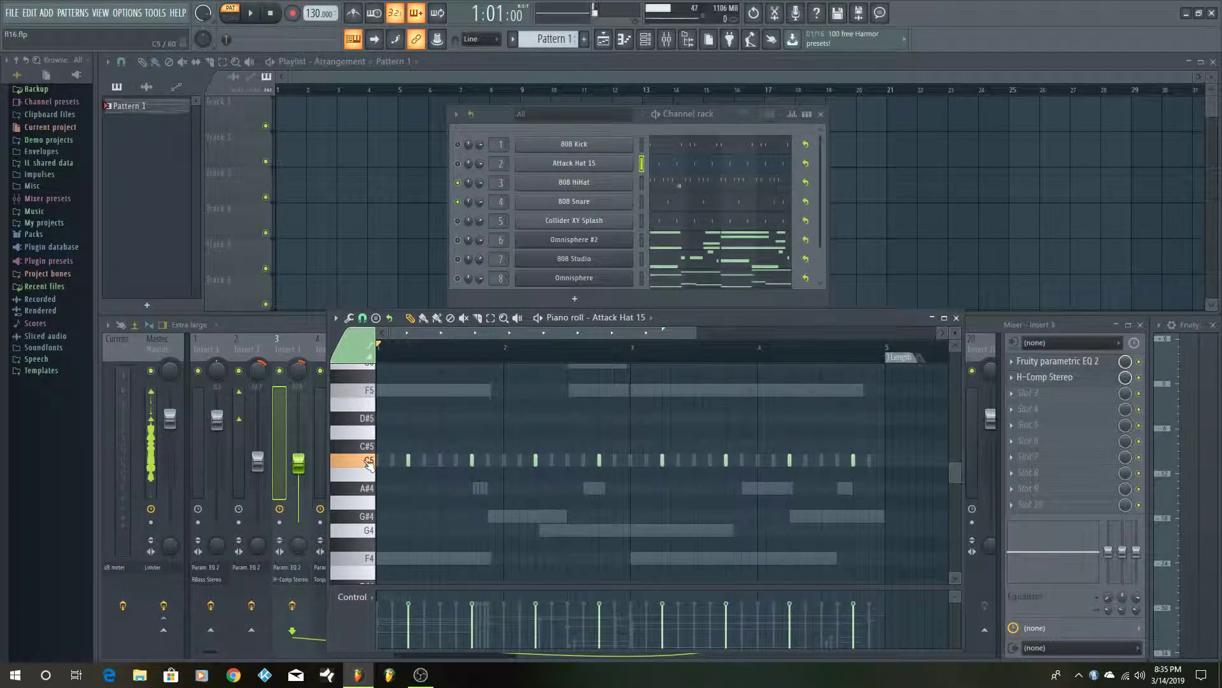
left_click(370, 463)
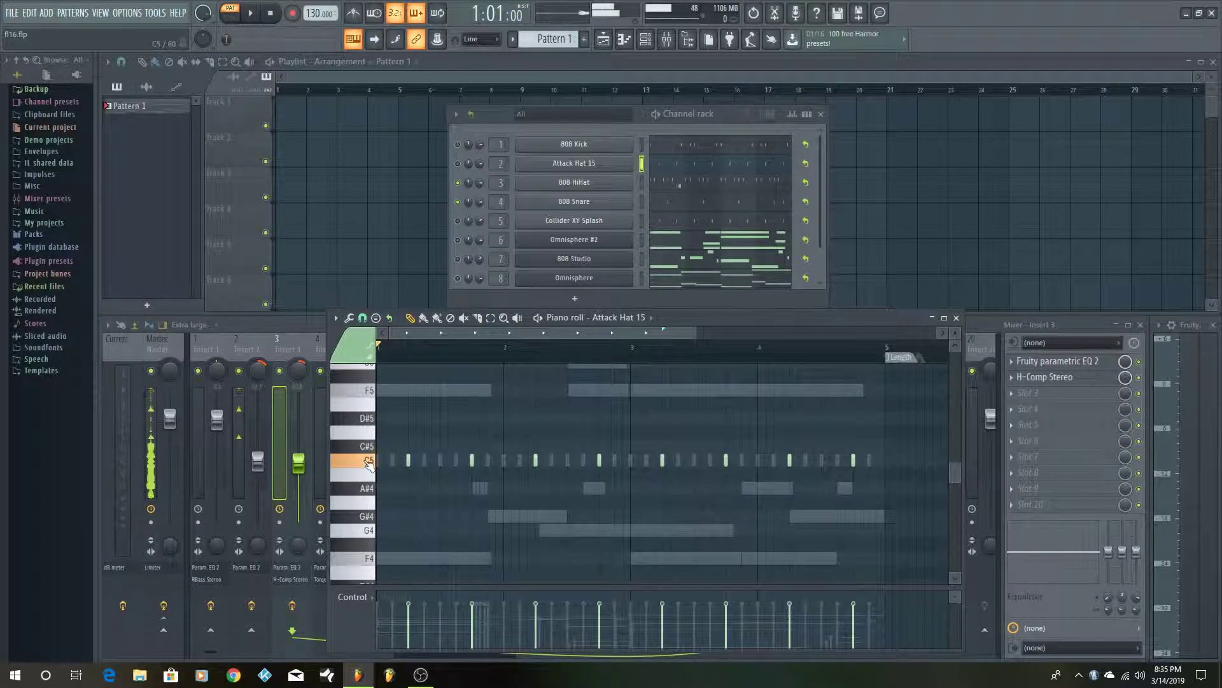
left_click(460, 165)
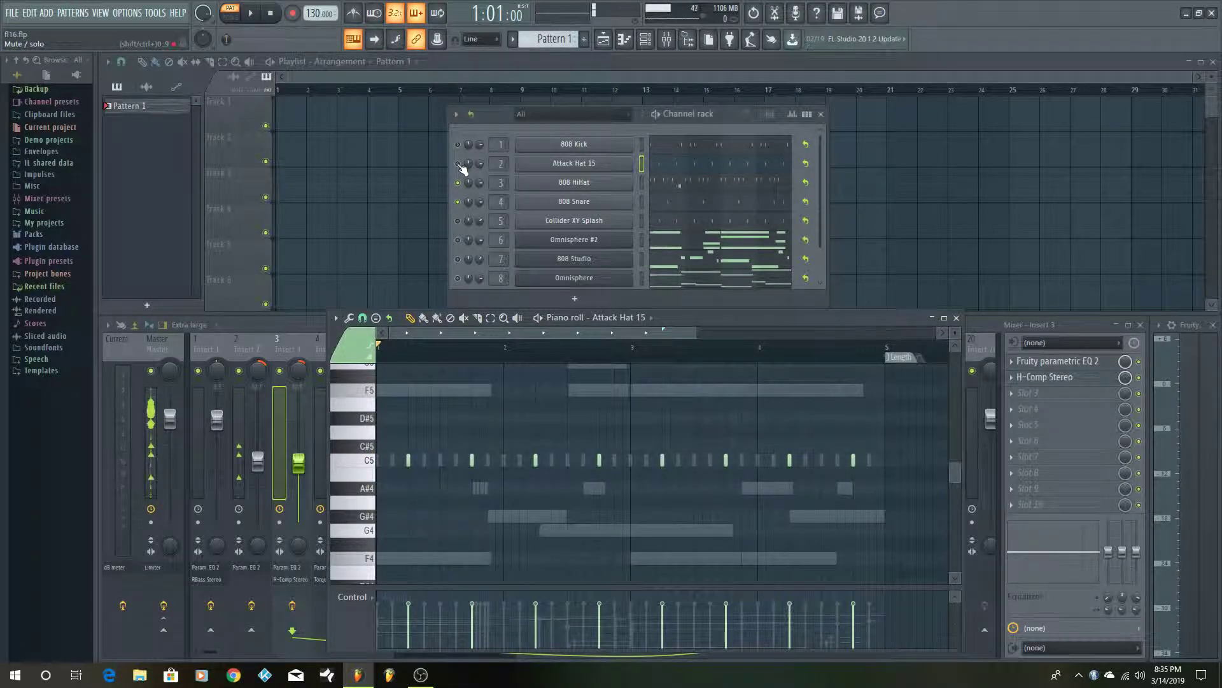
left_click(705, 187)
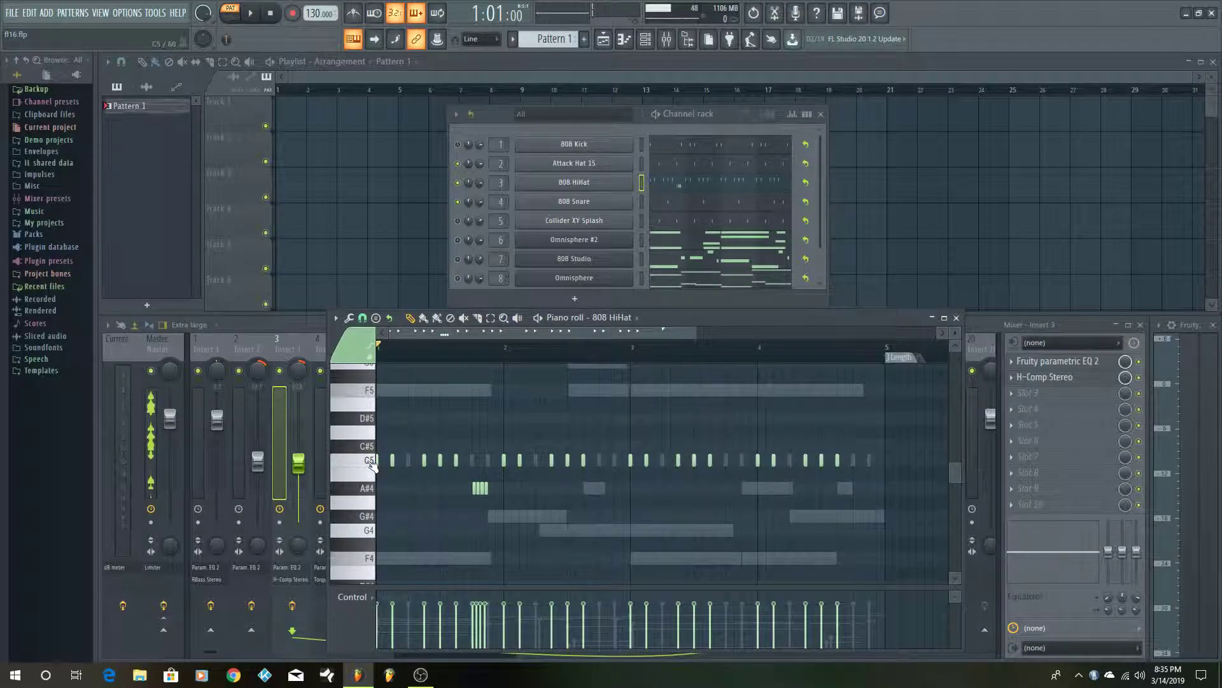
left_click(369, 463)
left_click(369, 463)
left_click(369, 463)
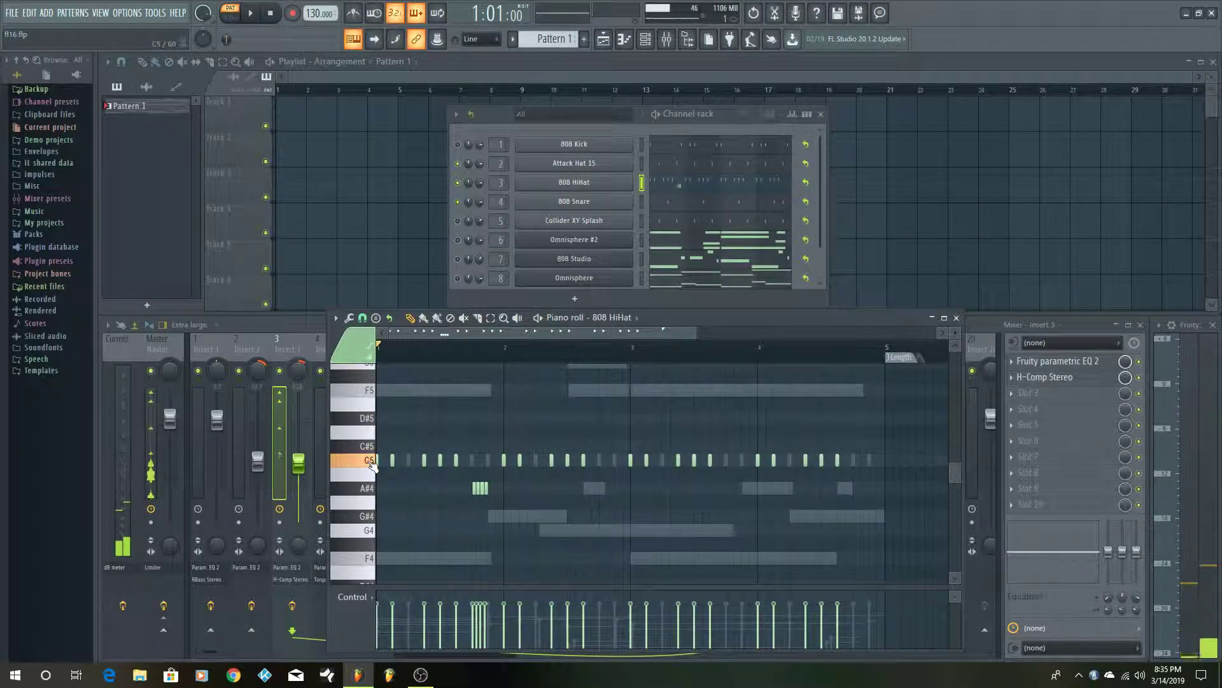
left_click(688, 167)
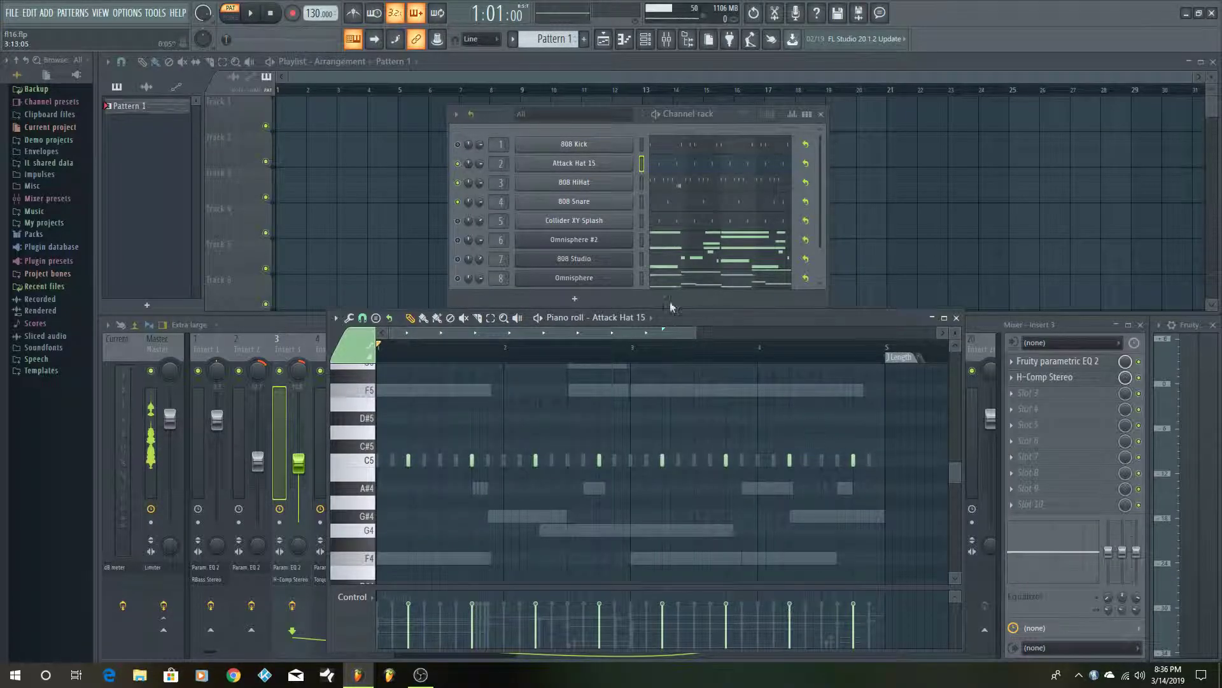
left_click(250, 14)
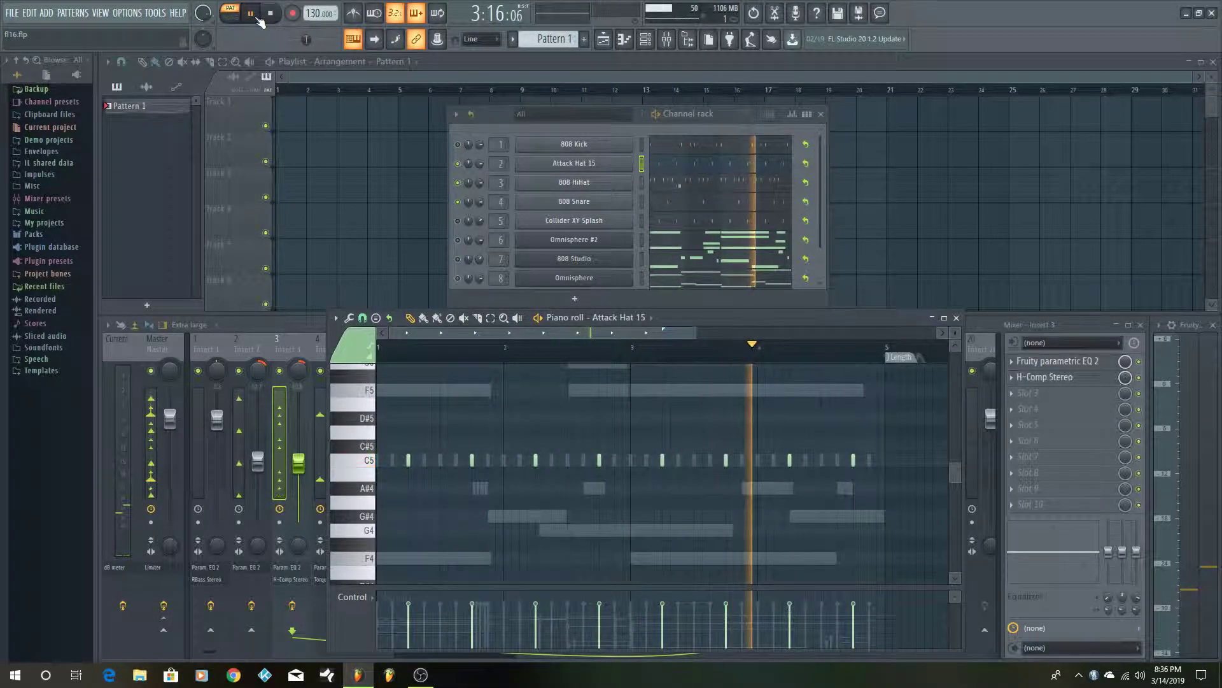
key("space")
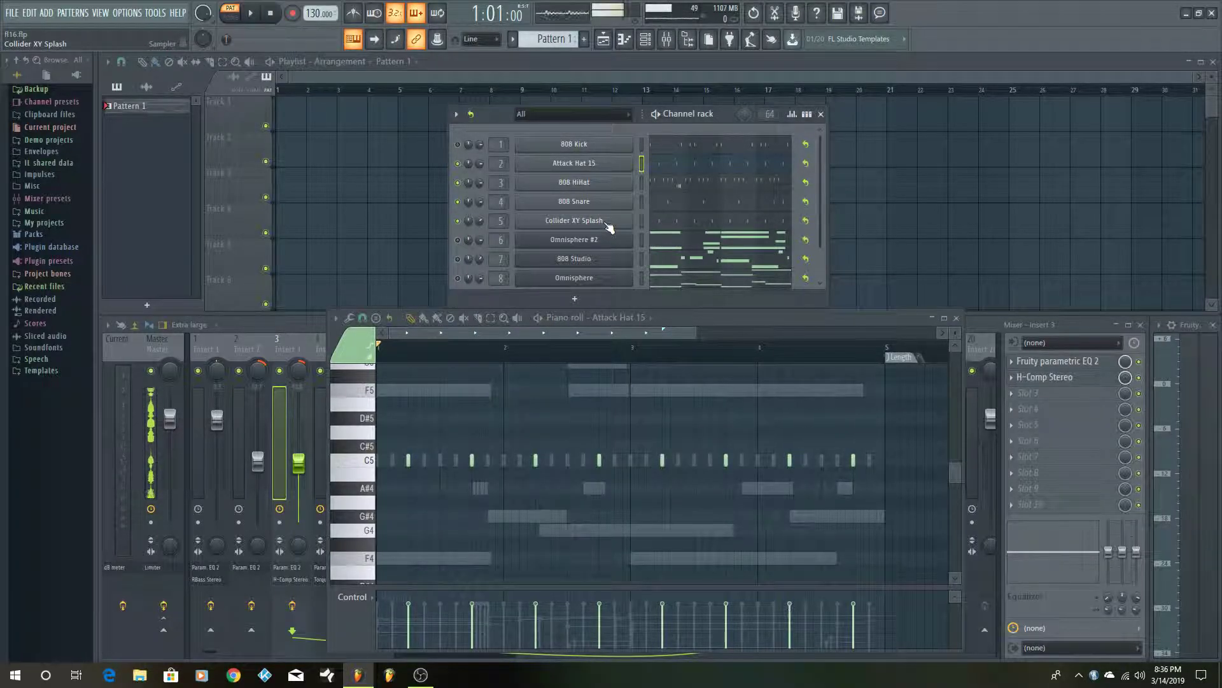
Select the Collider XY Splash channel, leaving Attack Hat 15, and preview its sound on C5 twice
left_click(694, 224)
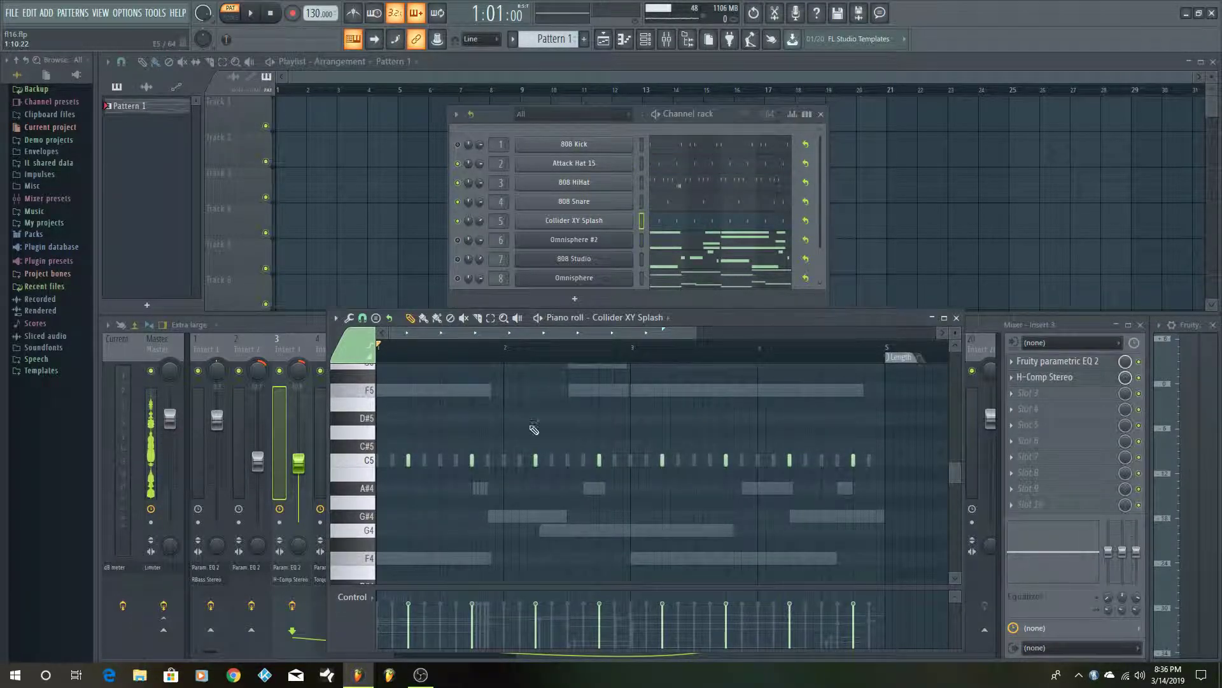
left_click(748, 166)
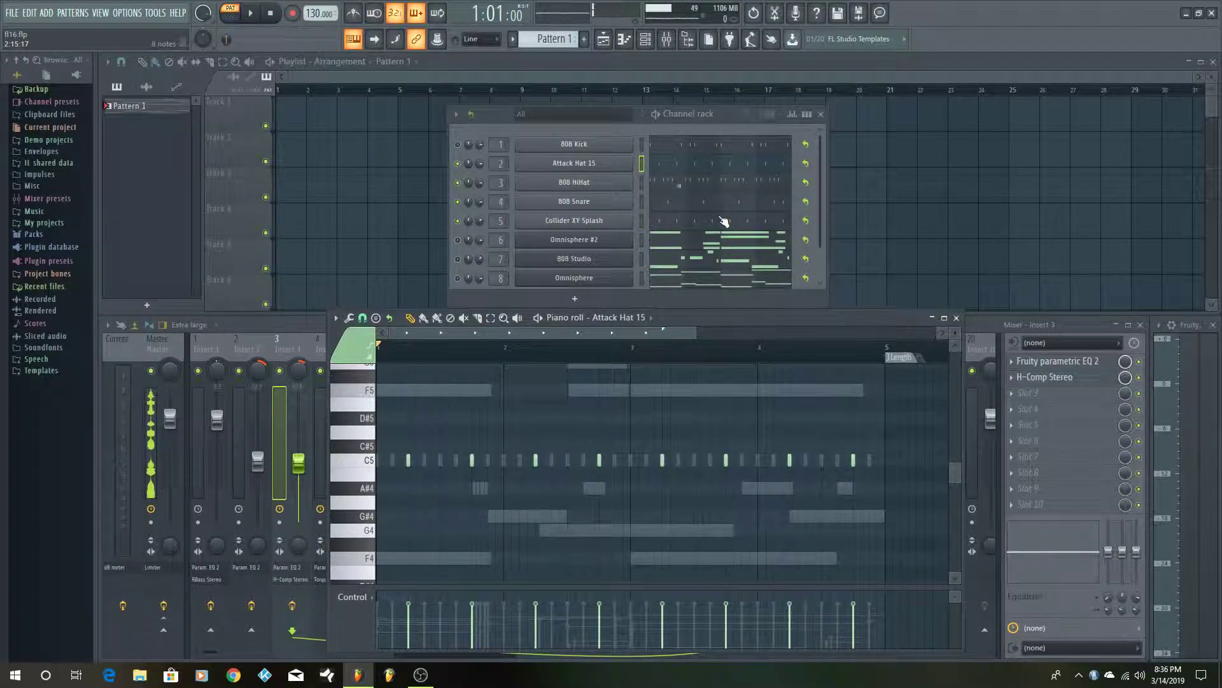
left_click(673, 222)
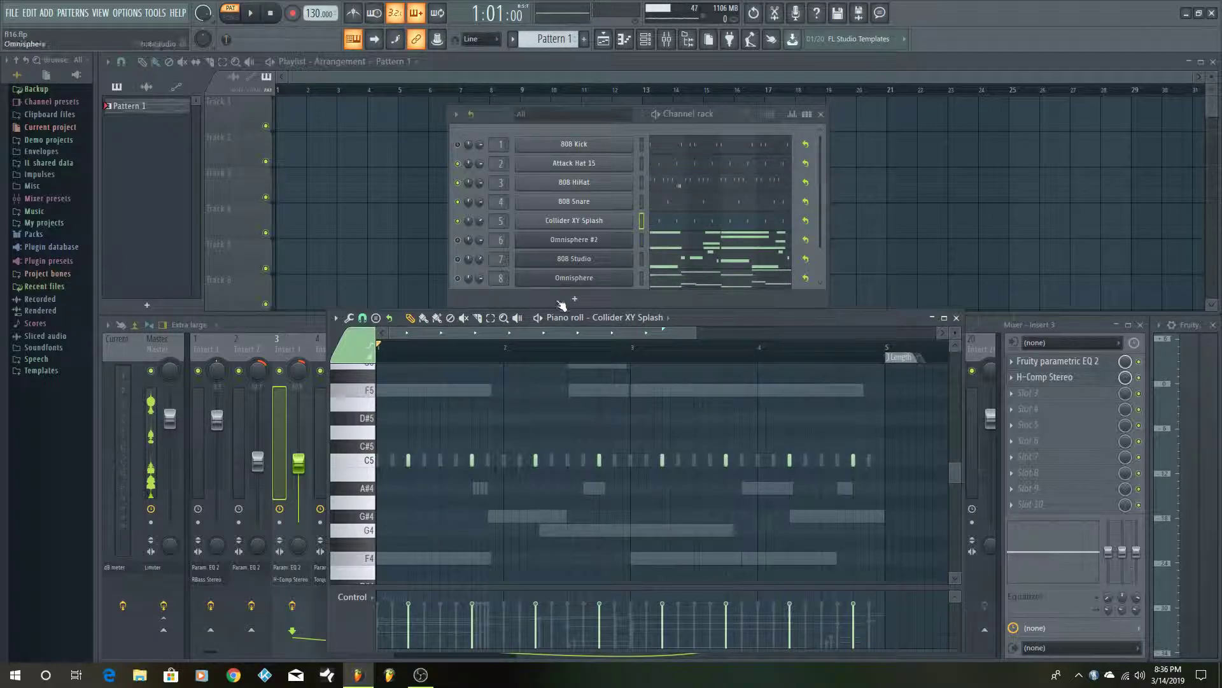
left_click(367, 462)
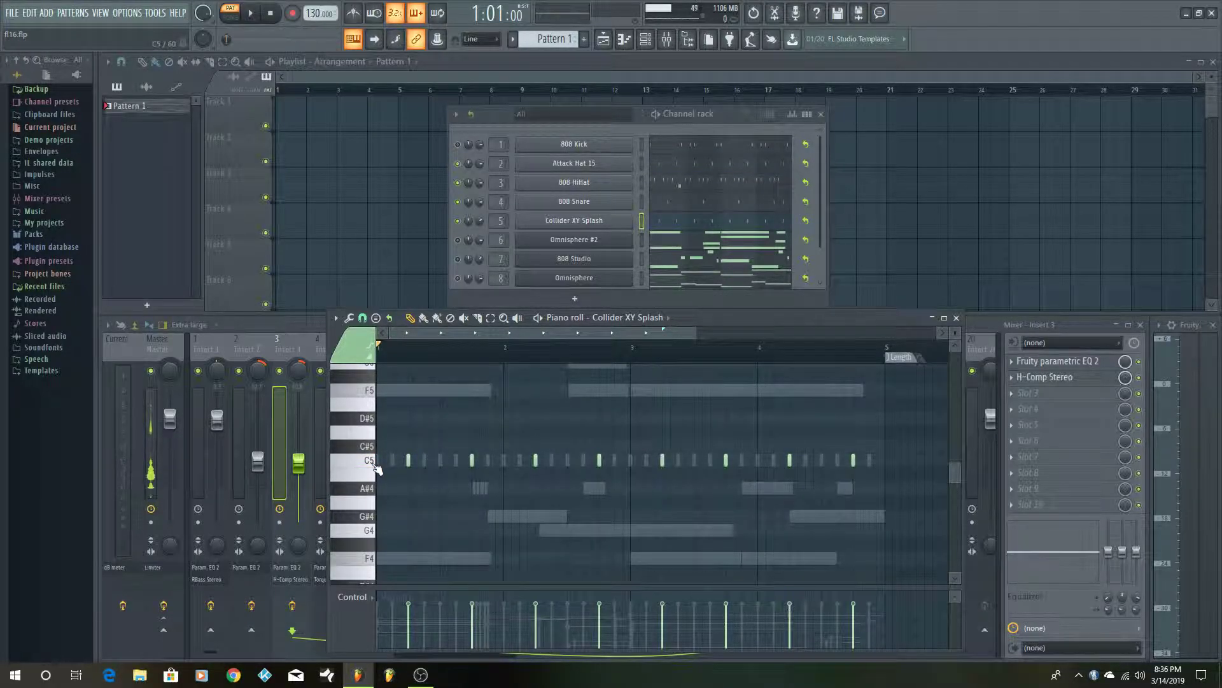
left_click(376, 469)
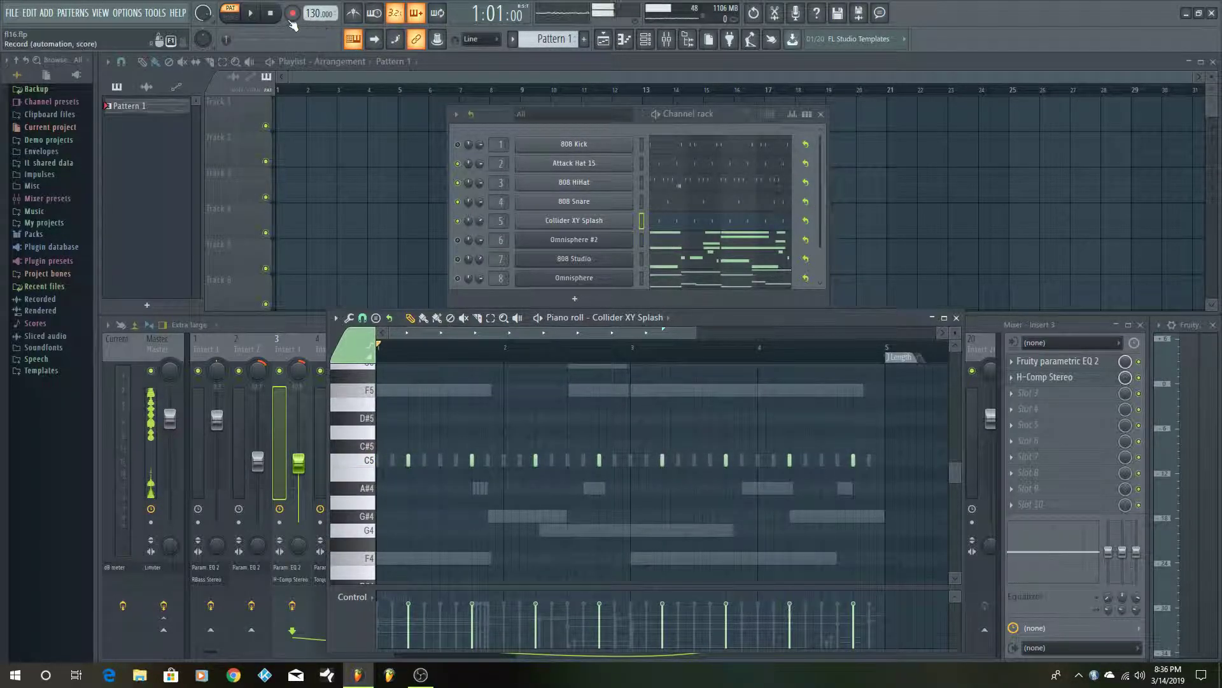
left_click(258, 23)
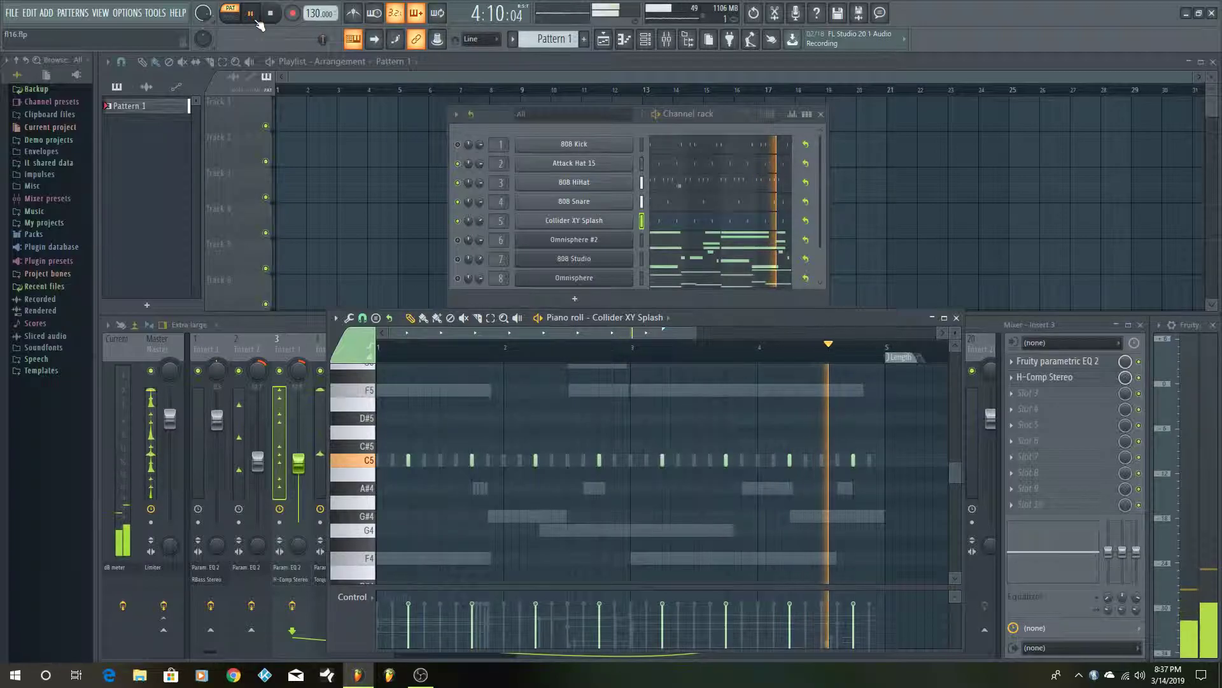
key("space")
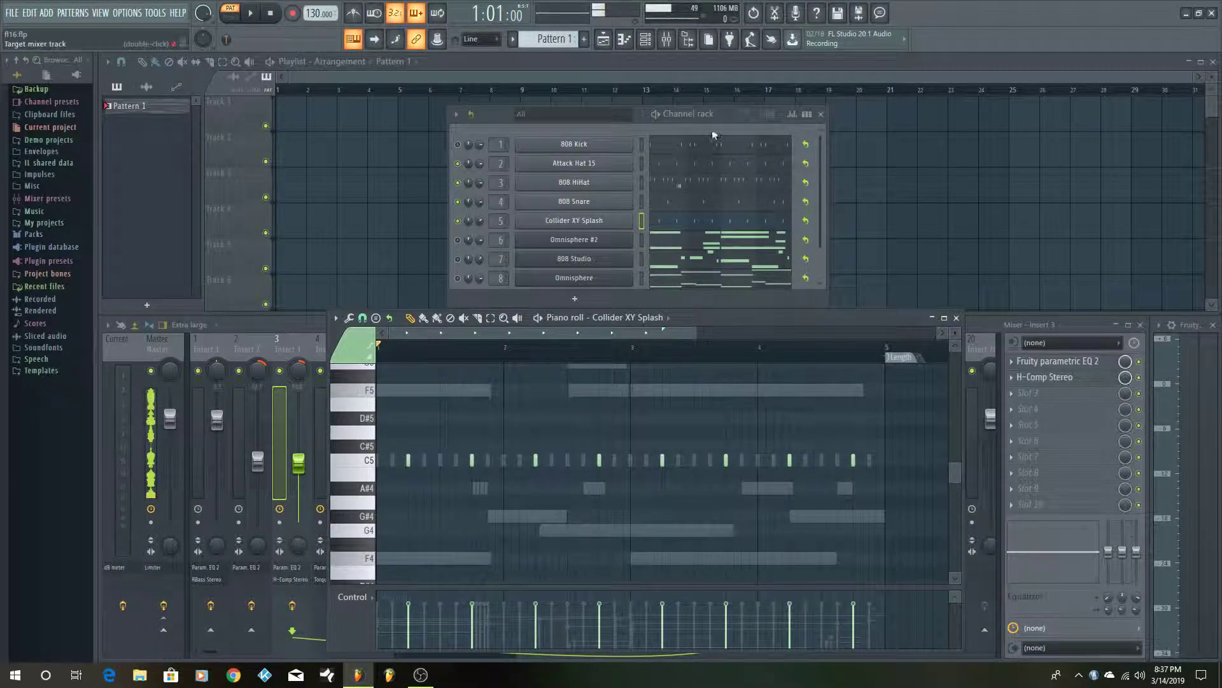
Show the 808 Kick pattern, turn the channel on, and preview the kick on C5 three times
left_click(701, 147)
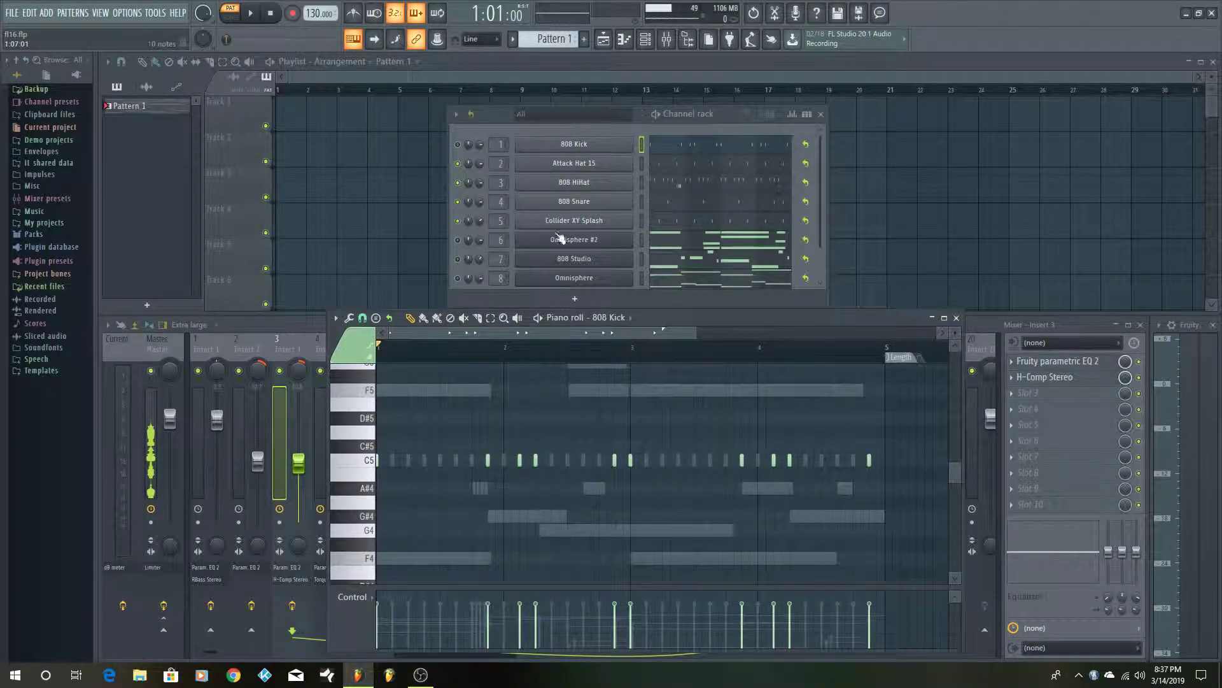
left_click(457, 144)
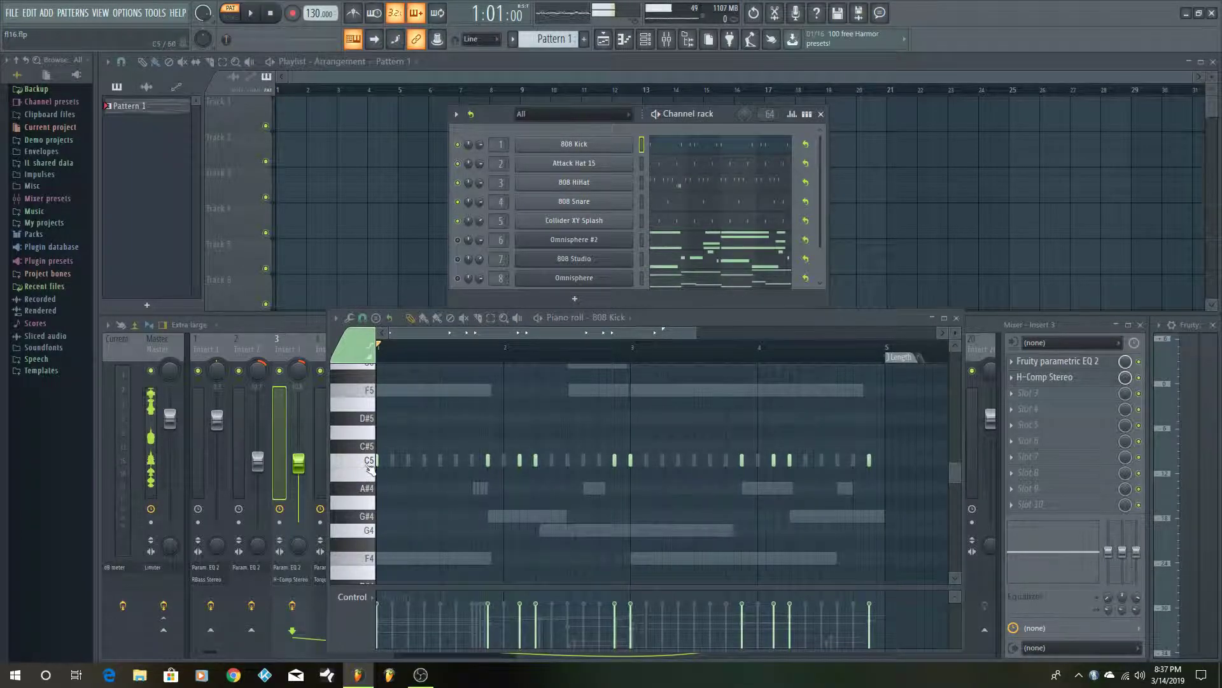
left_click(372, 463)
left_click(372, 463)
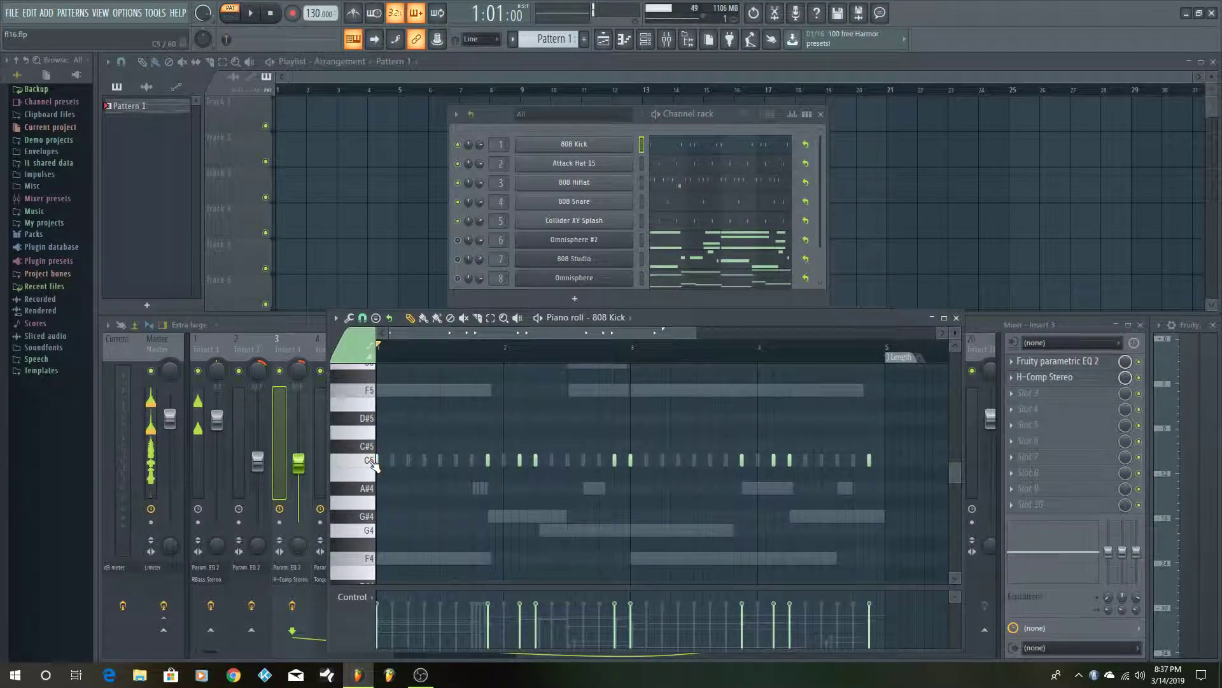
left_click(372, 464)
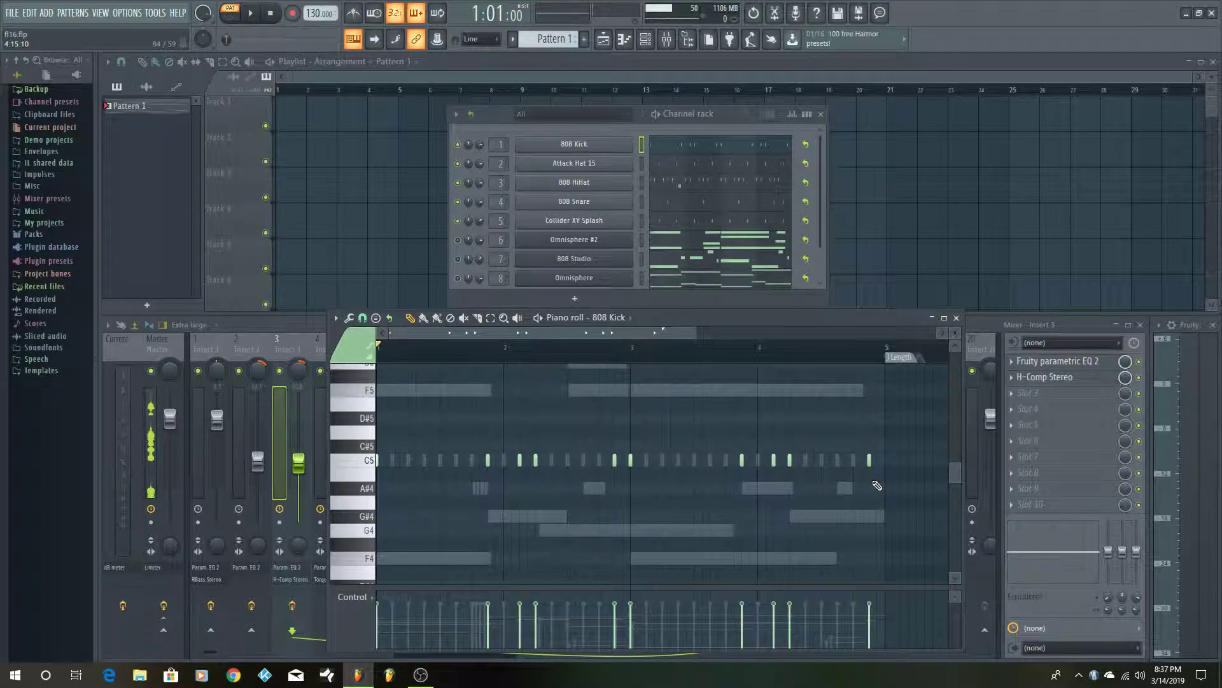
left_click(258, 14)
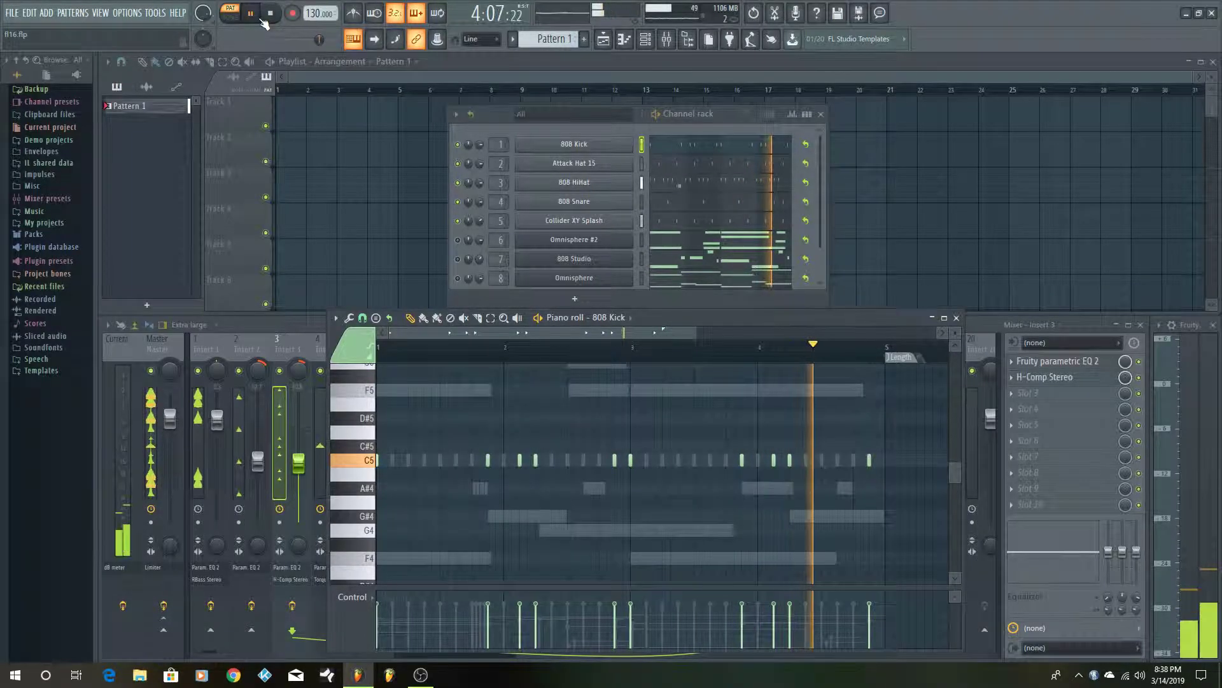
left_click(263, 22)
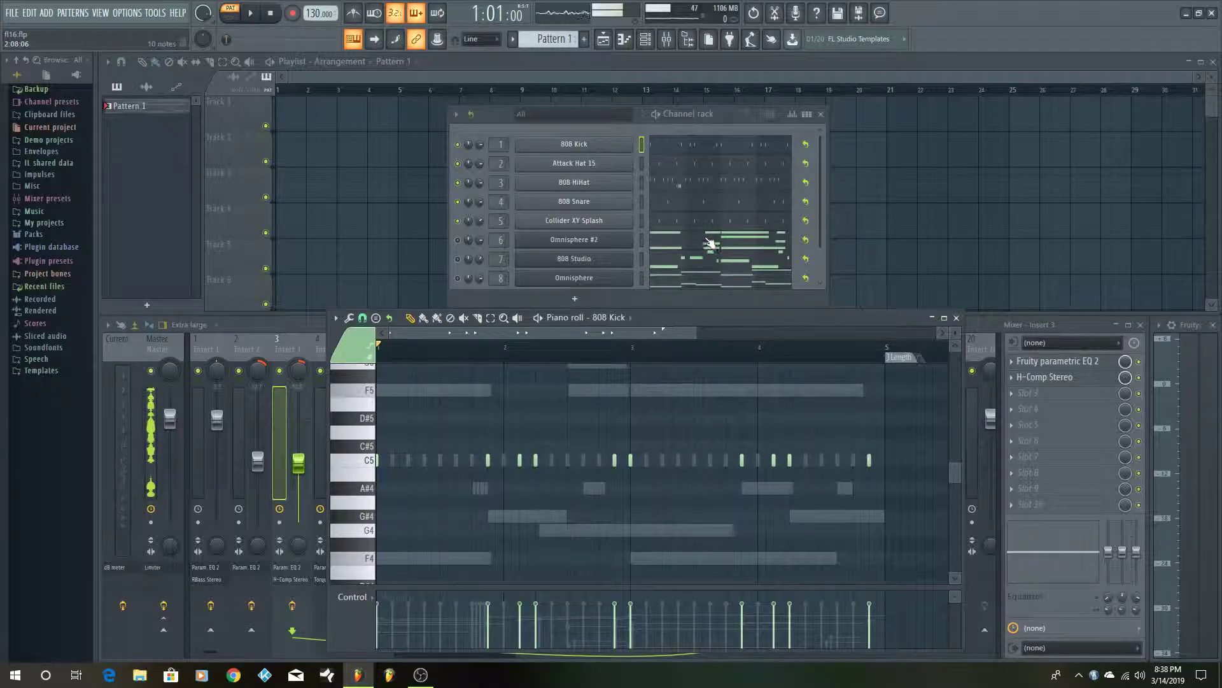
Load the Omnisphere #2 melody and paste a duplicate of its notes for the harmony line
left_click(712, 244)
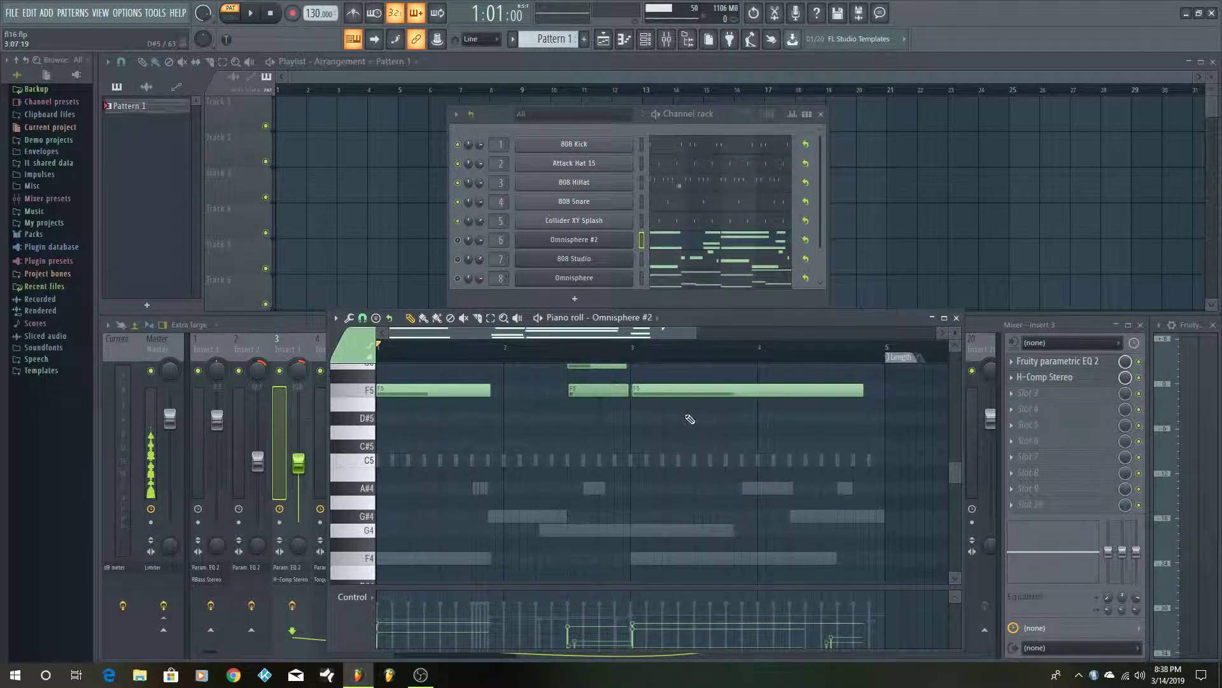
key("ctrl+v")
scroll(687, 426, "up", 3)
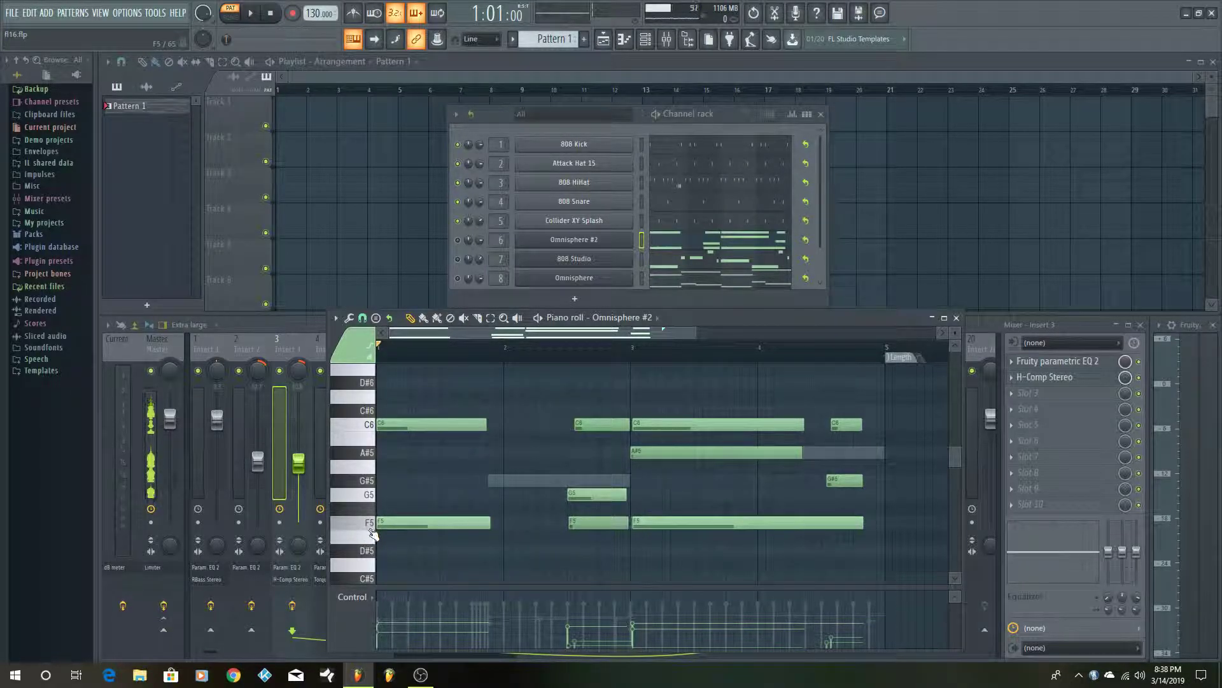
scroll(373, 533, "up", 2)
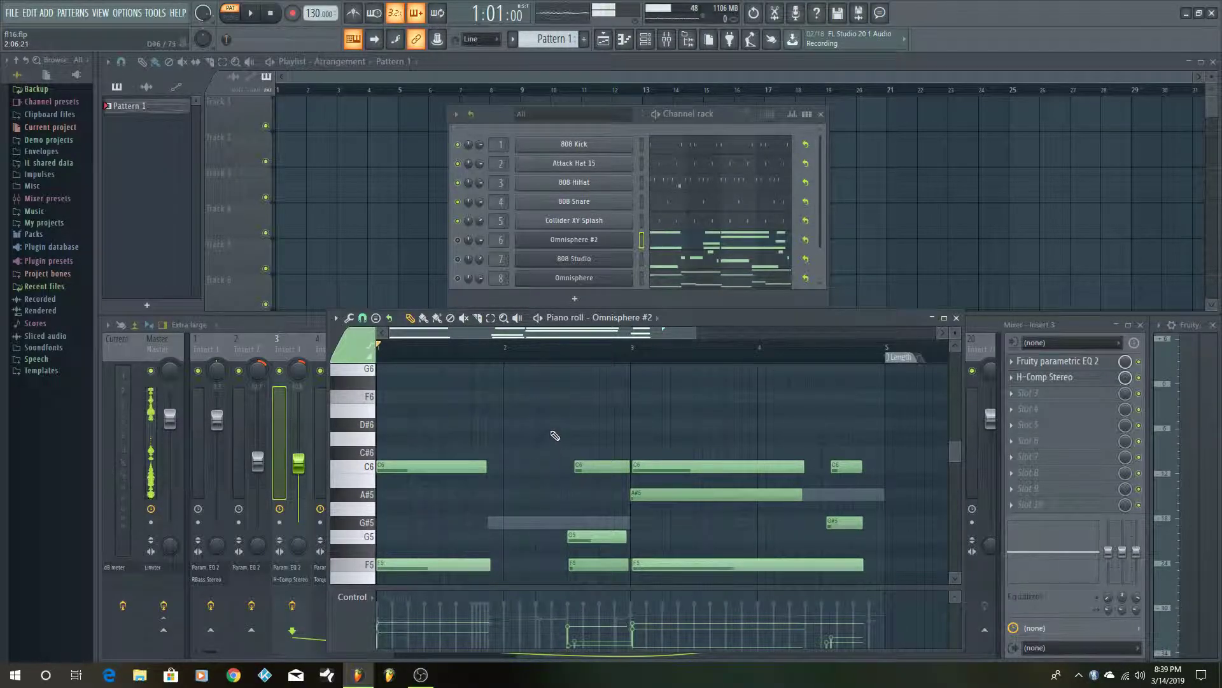
scroll(555, 435, "down", 1)
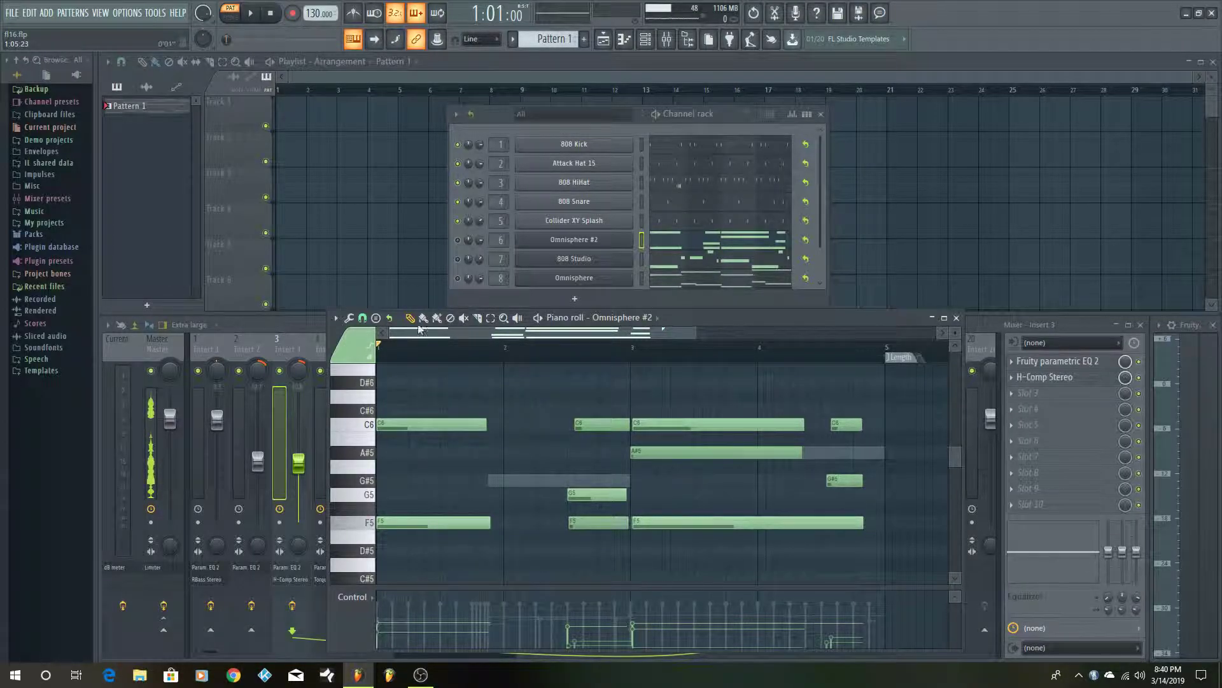
Turn Omnisphere #2 back on, preview F5, and play the beat with the harmonized melody
left_click(458, 240)
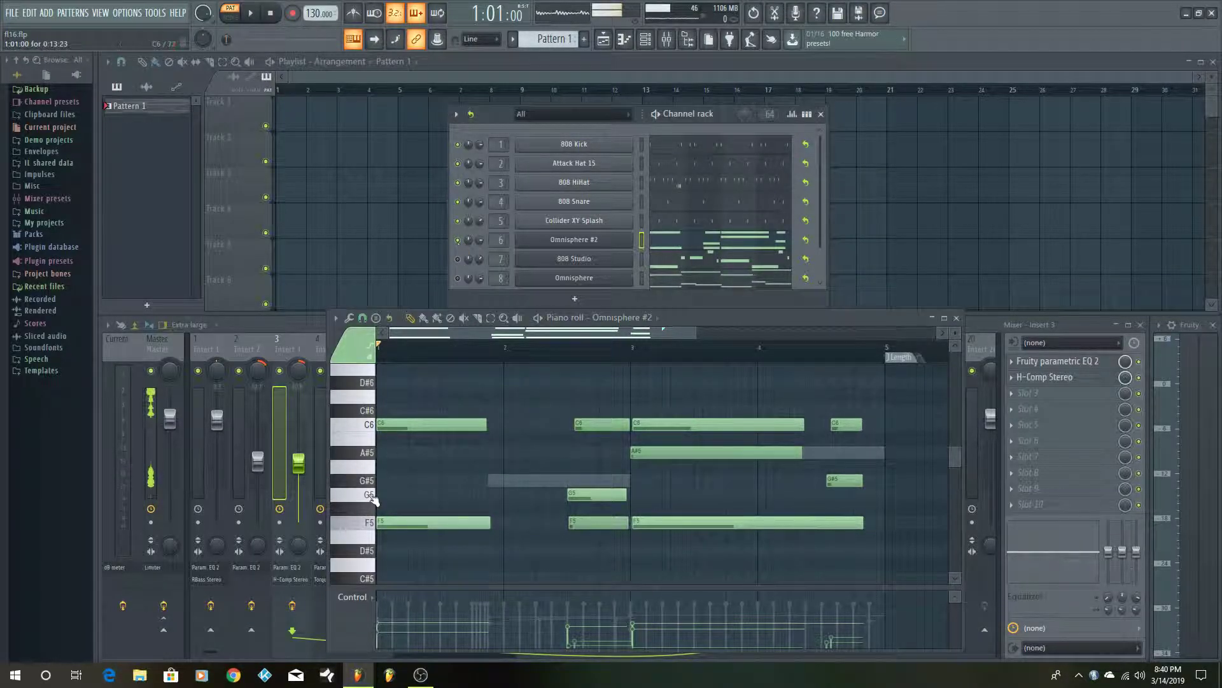
left_click(369, 522)
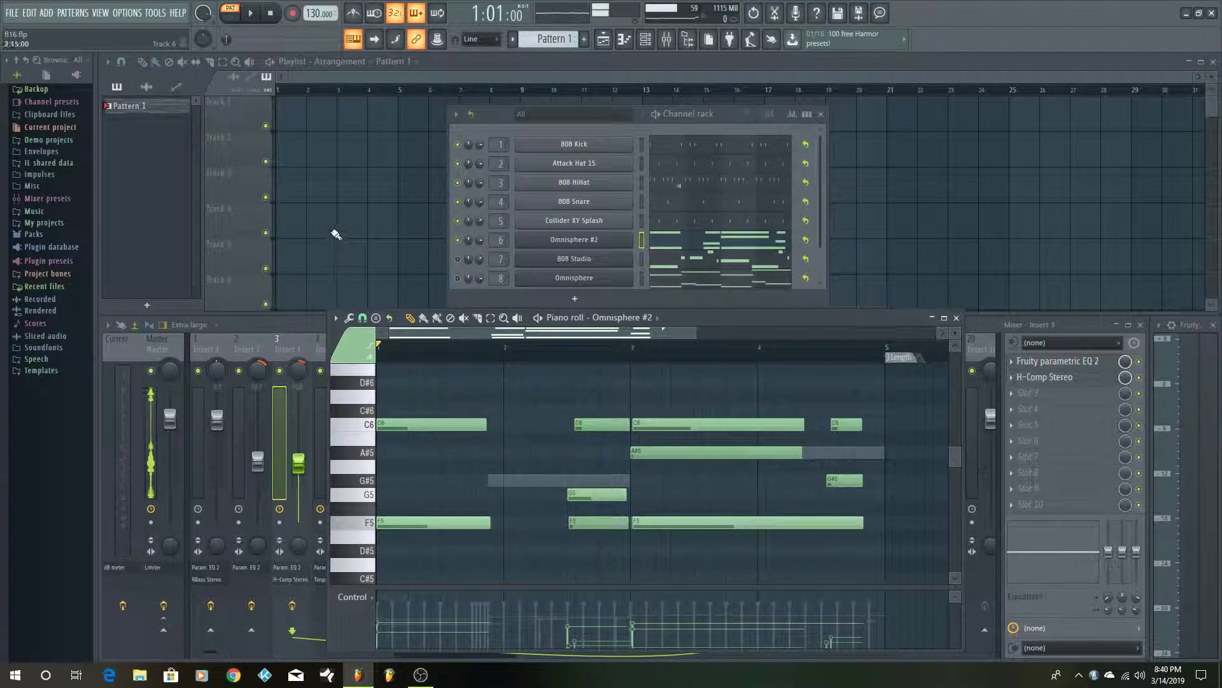
left_click(250, 18)
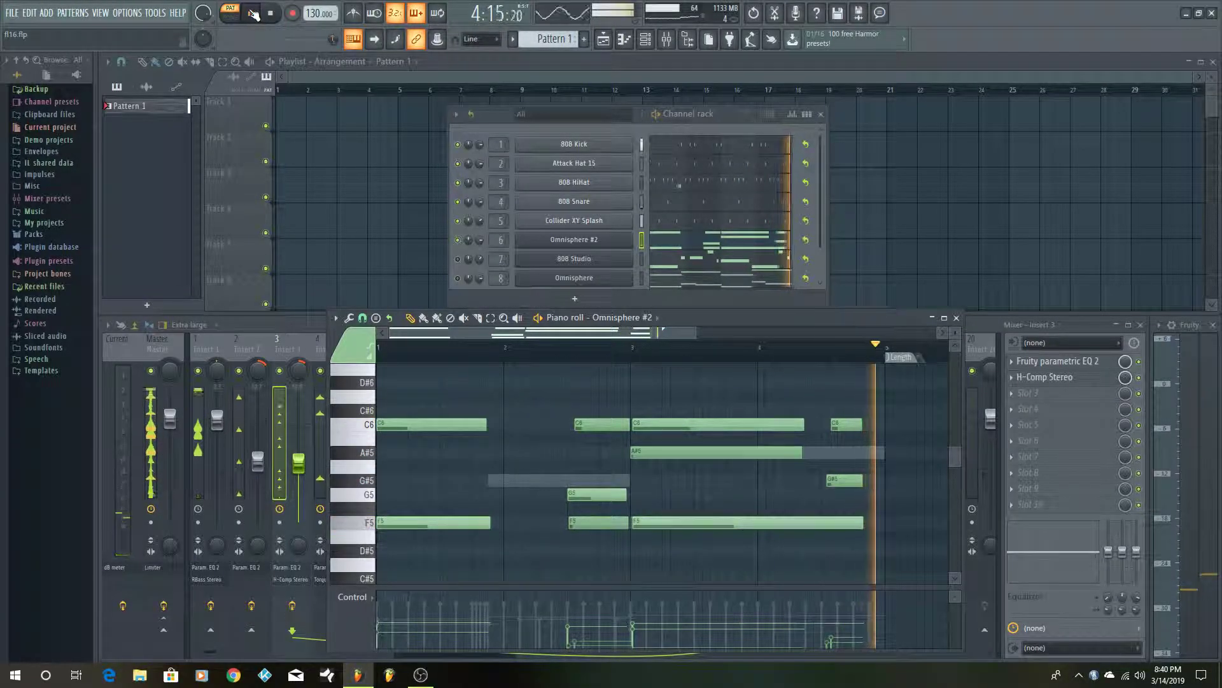
key("space")
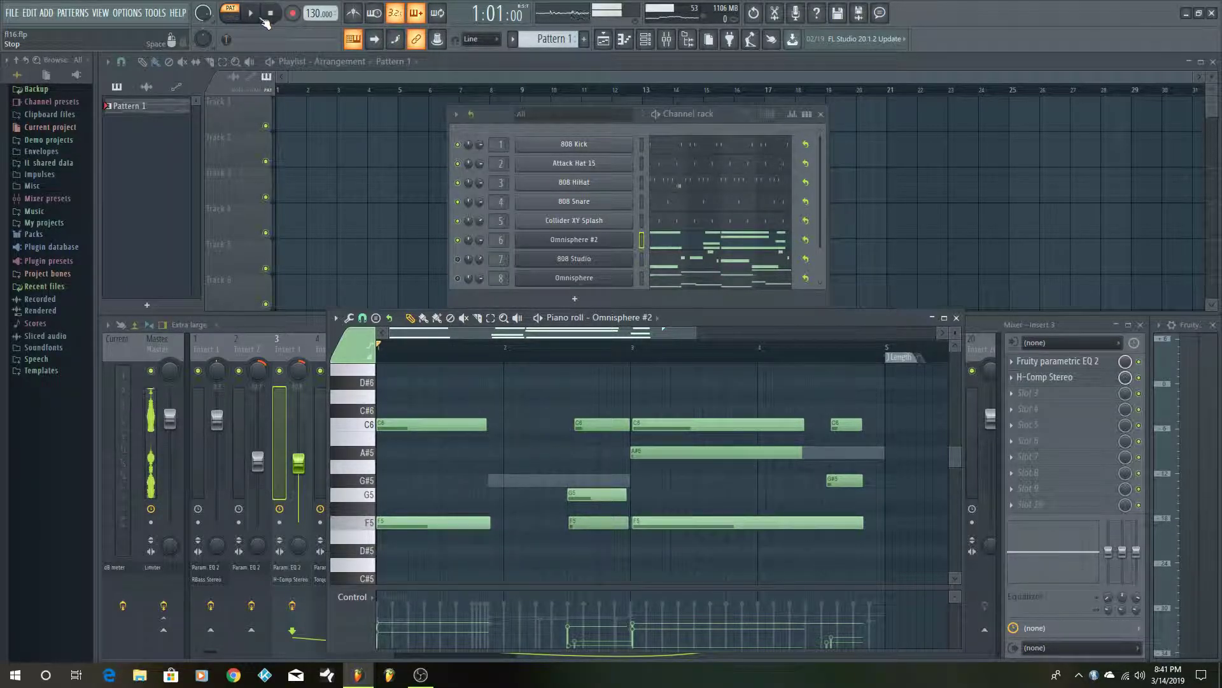
Replay the melody once more, then show the 808 Studio channel's notes
left_click(259, 17)
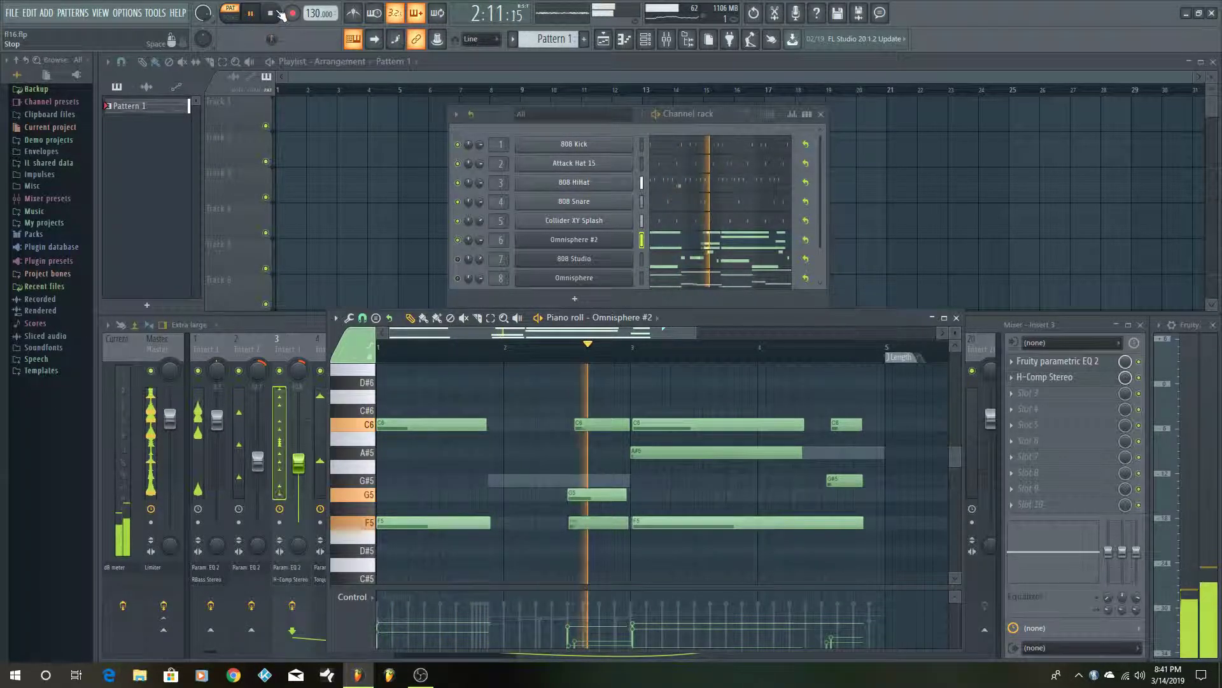
left_click(278, 14)
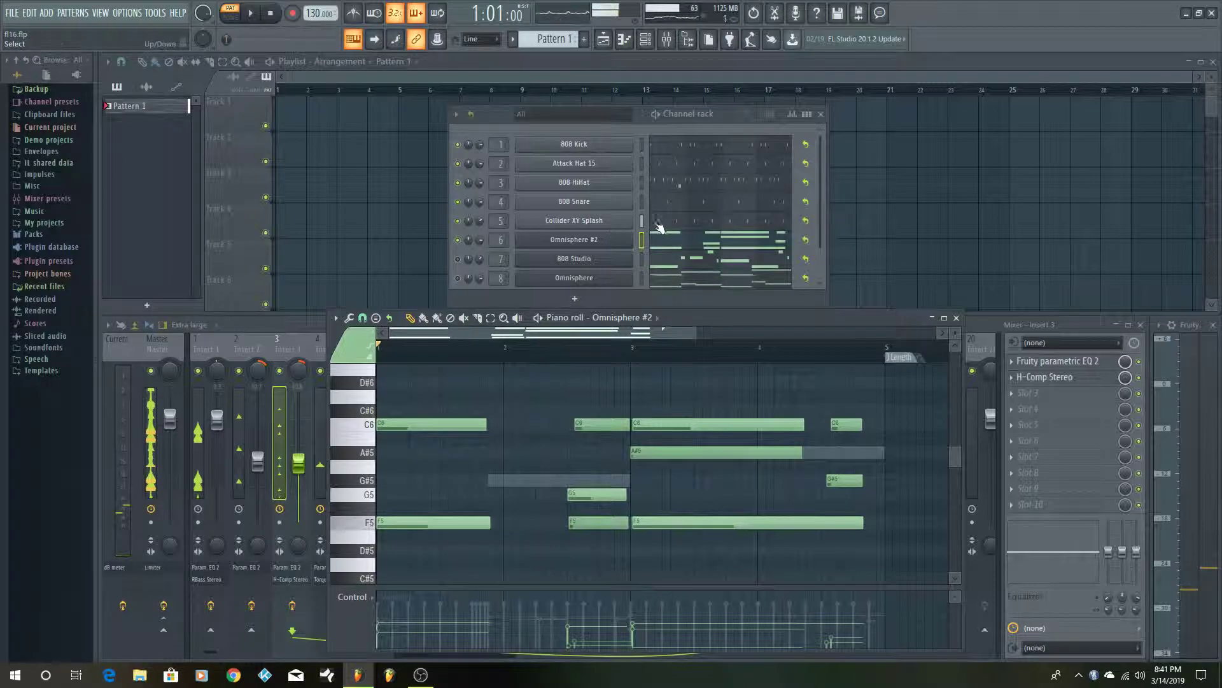
left_click(700, 266)
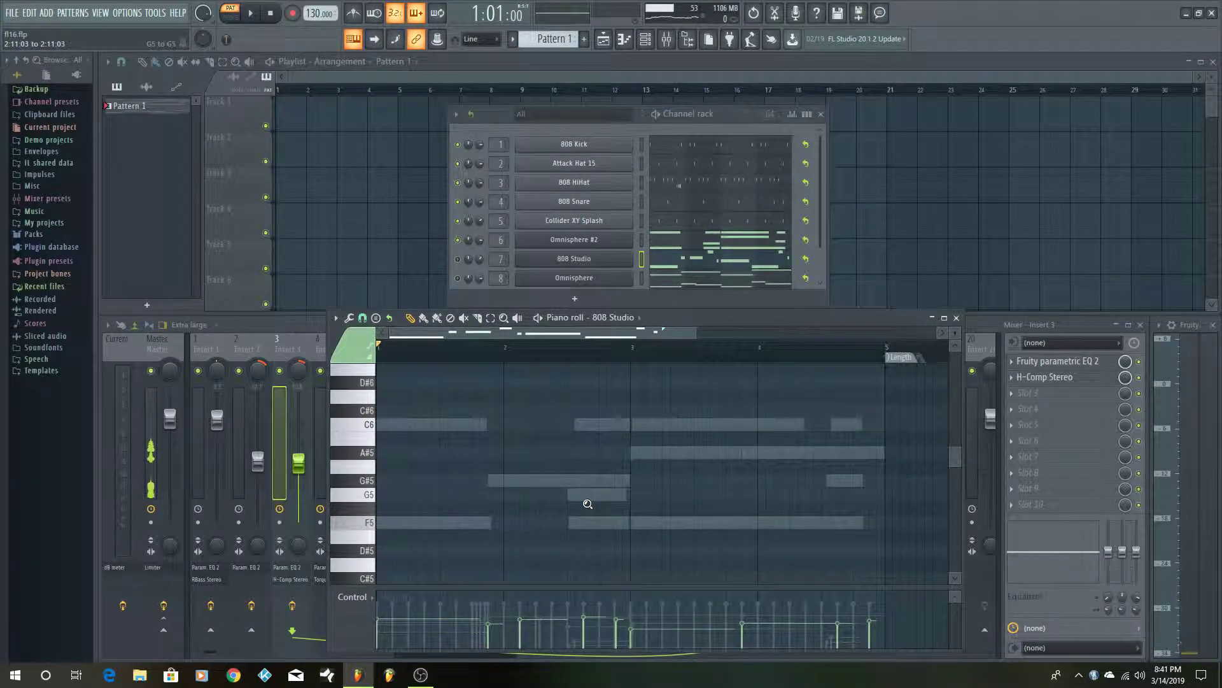
Audition the F4 bass note, then briefly open, shrink and close the 808 Studio synth
scroll(584, 499, "down", 4)
left_click(368, 513)
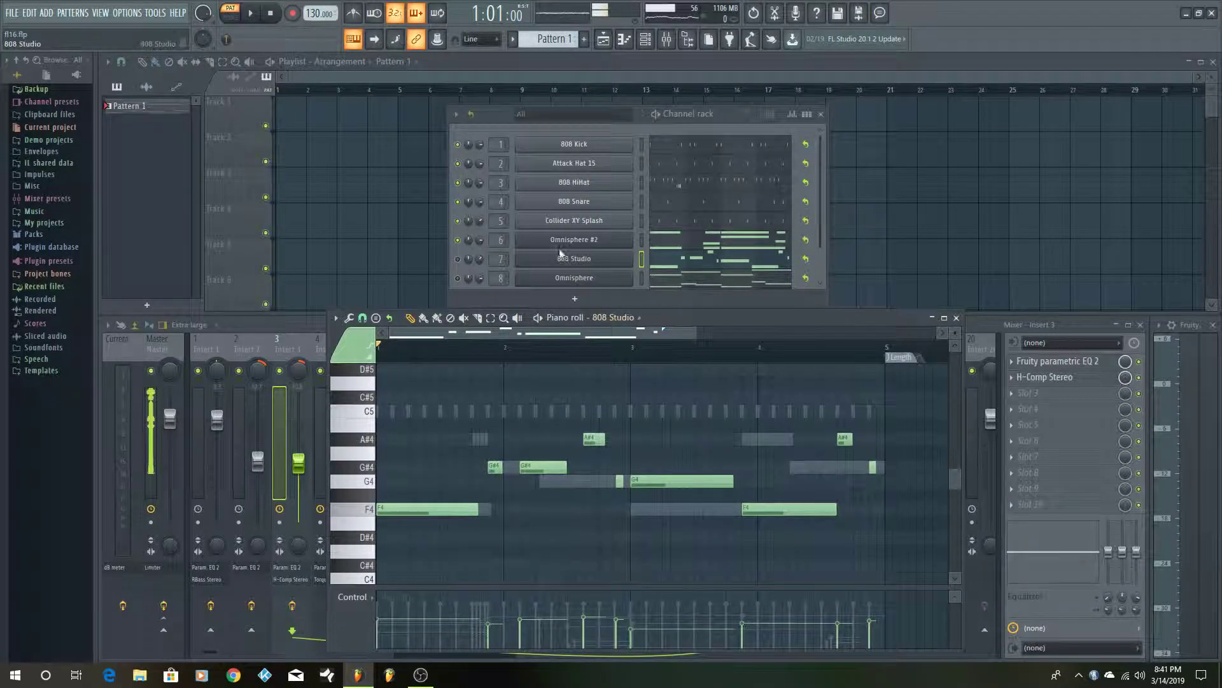
left_click(608, 259)
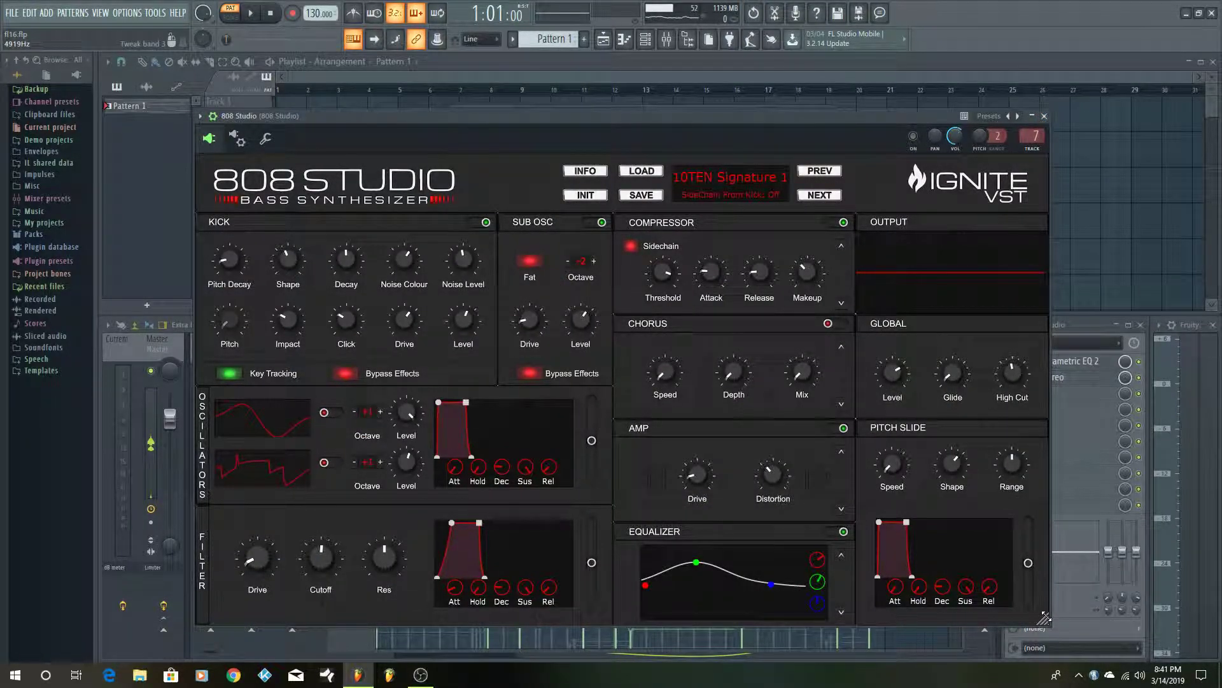
left_click_drag(1044, 618, 778, 436)
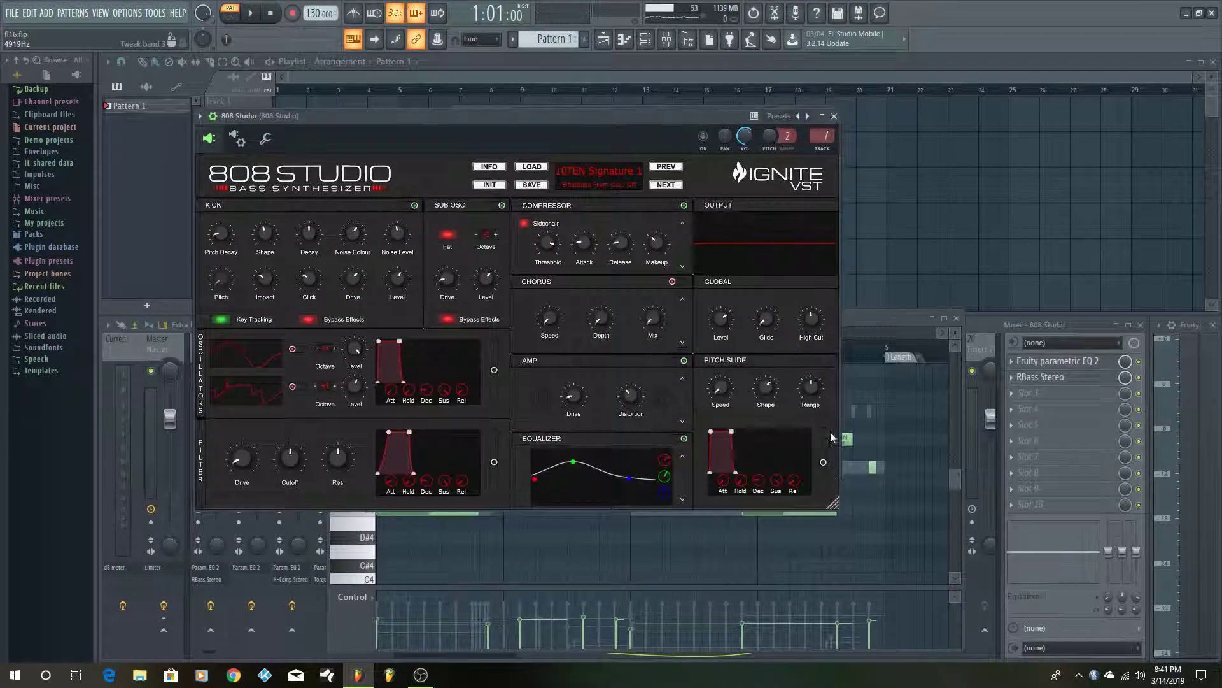
left_click(834, 121)
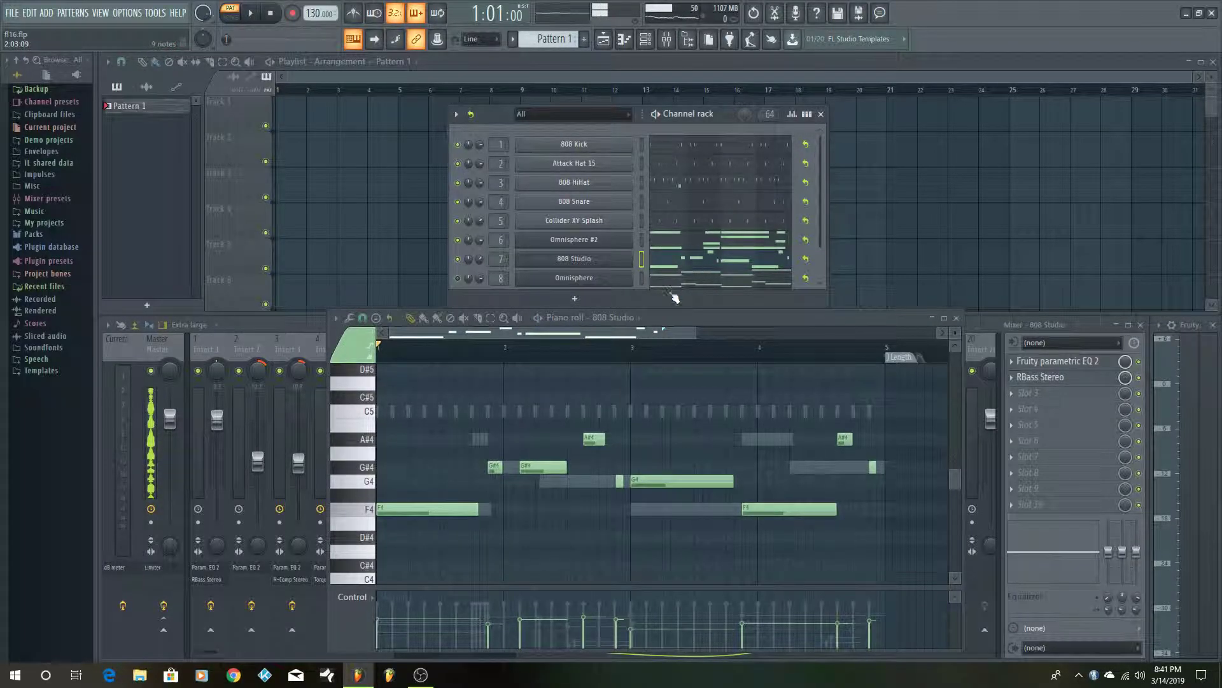
Audition bassline keys F4, G#4, A#4 and G4, then repeat F4 and G#4
left_click(370, 513)
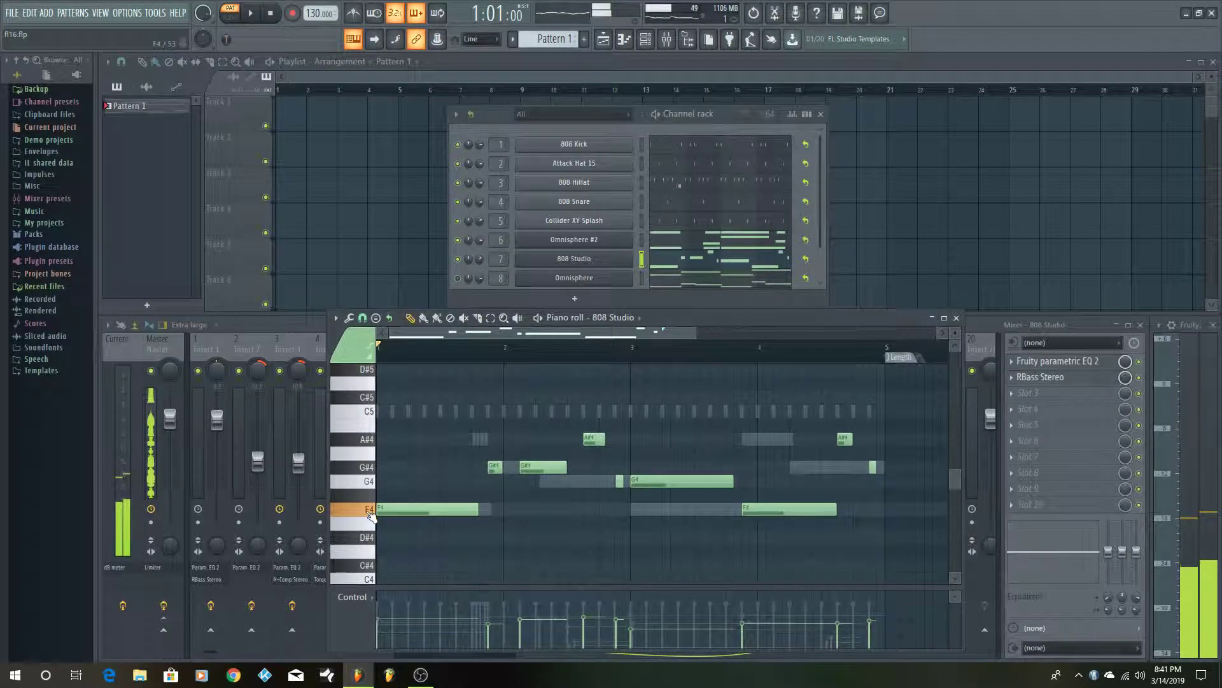
left_click(366, 469)
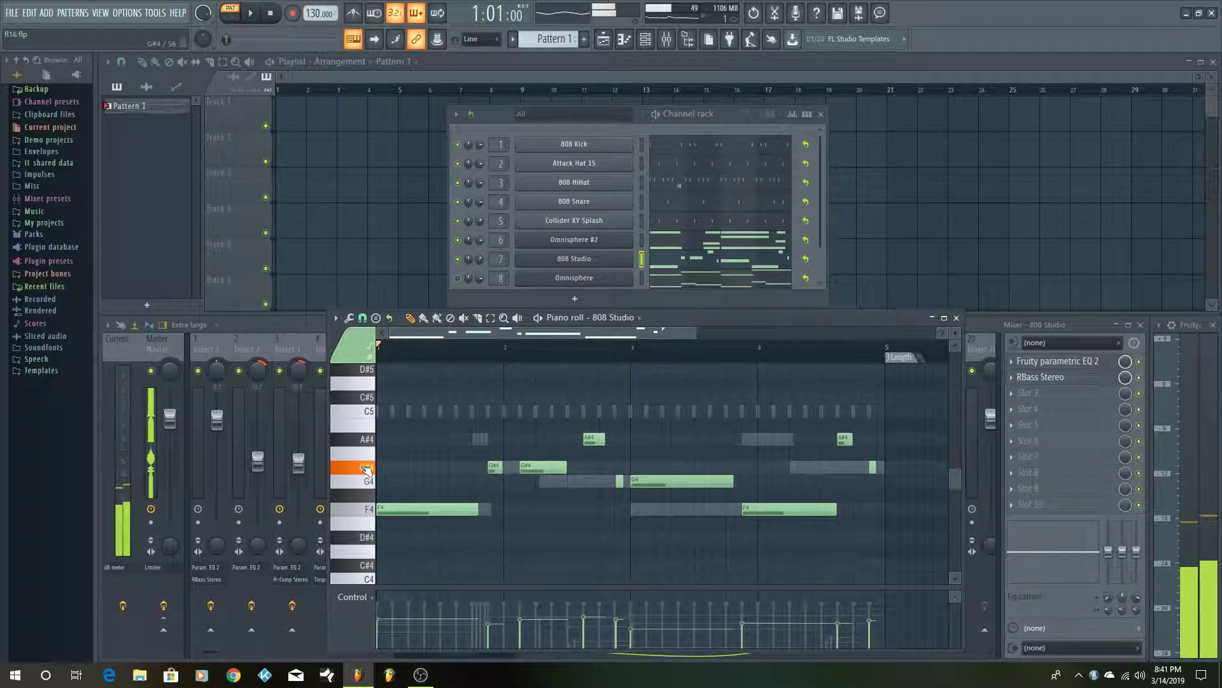
left_click(371, 441)
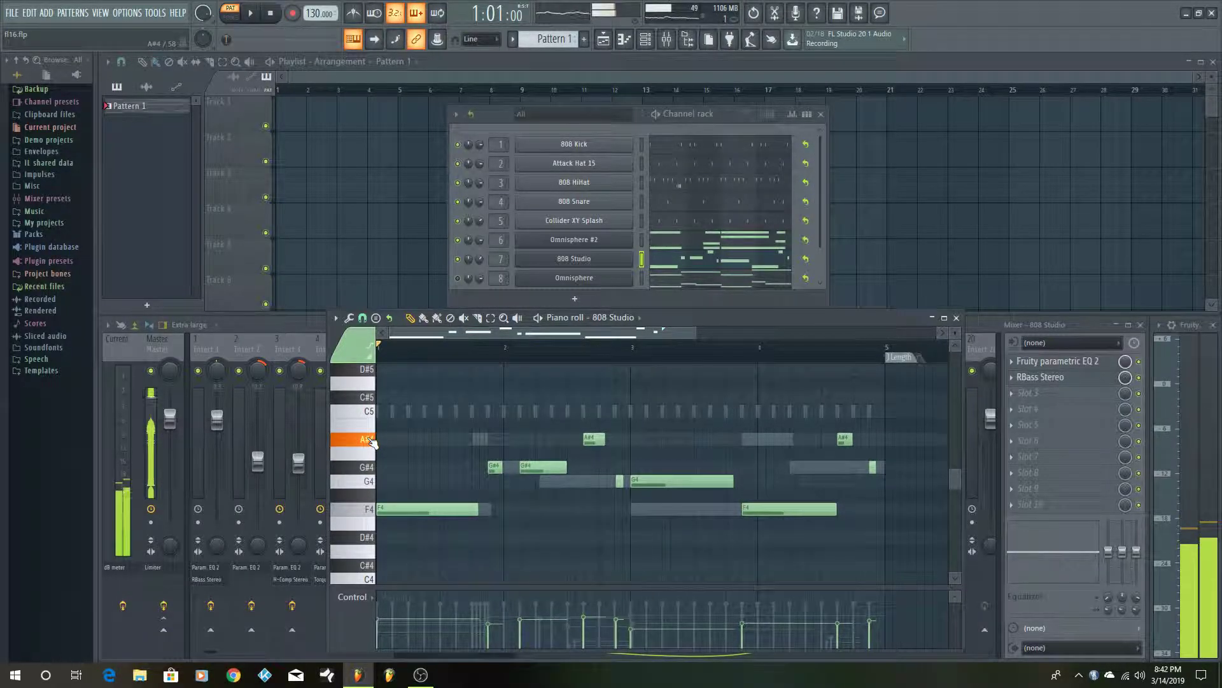
left_click(370, 481)
left_click(372, 484)
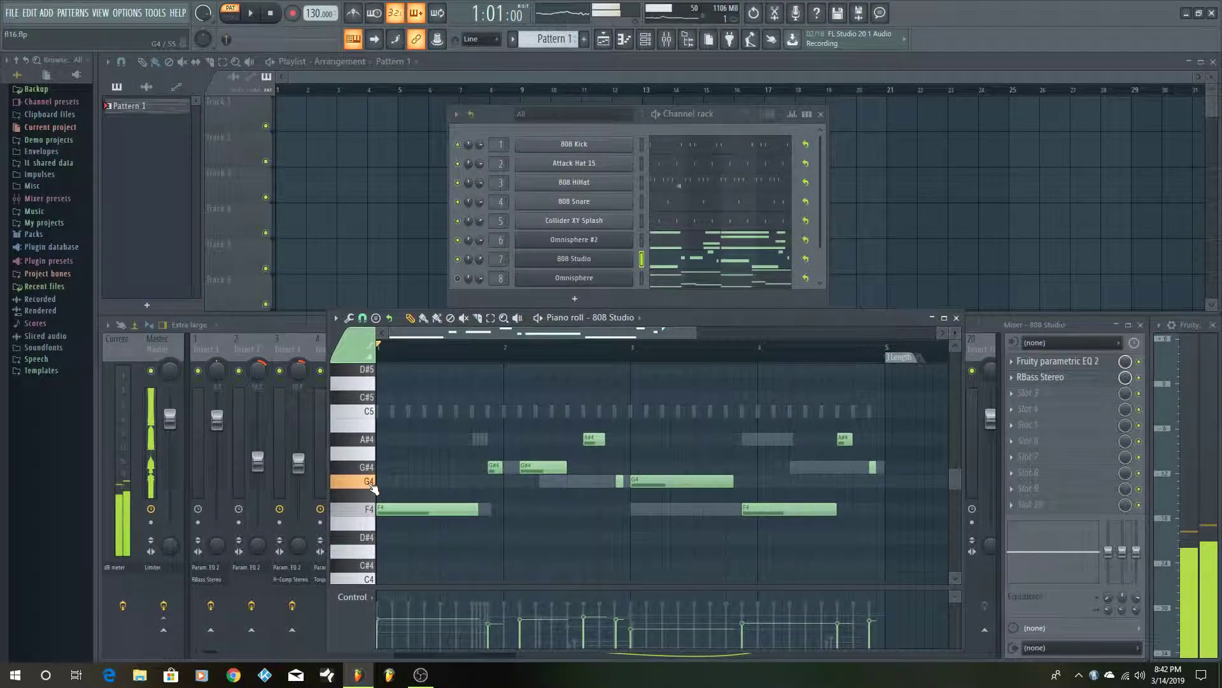
left_click(369, 513)
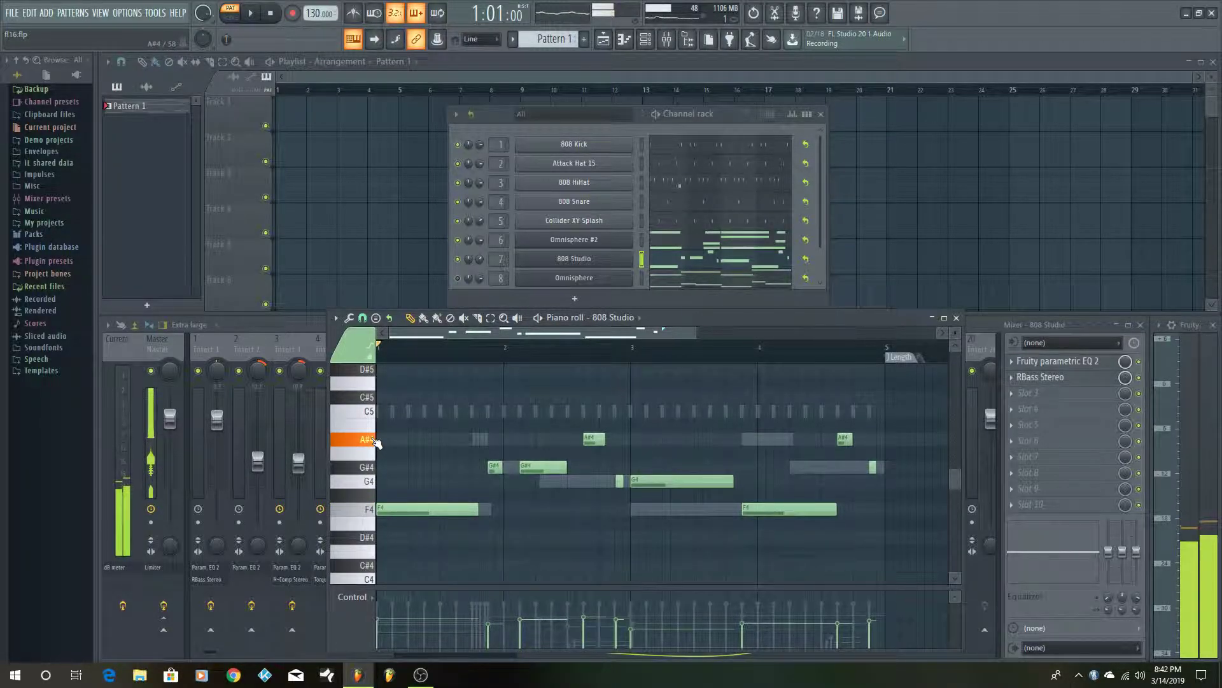
left_click(379, 473)
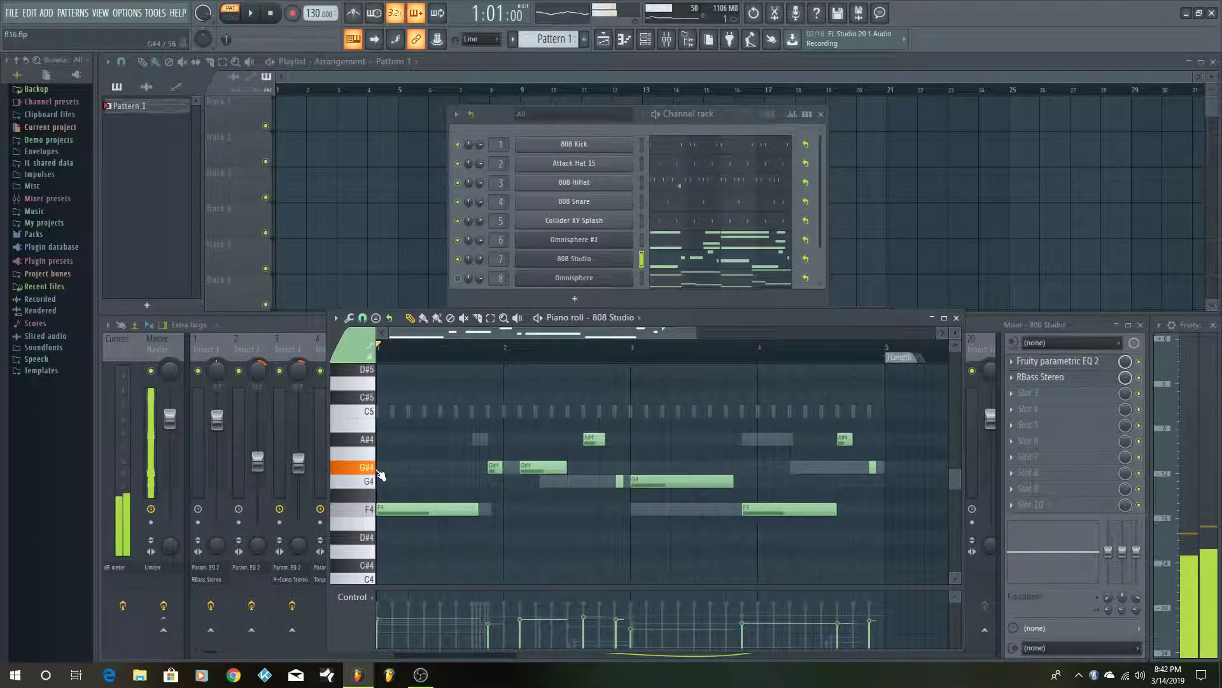
left_click(373, 515)
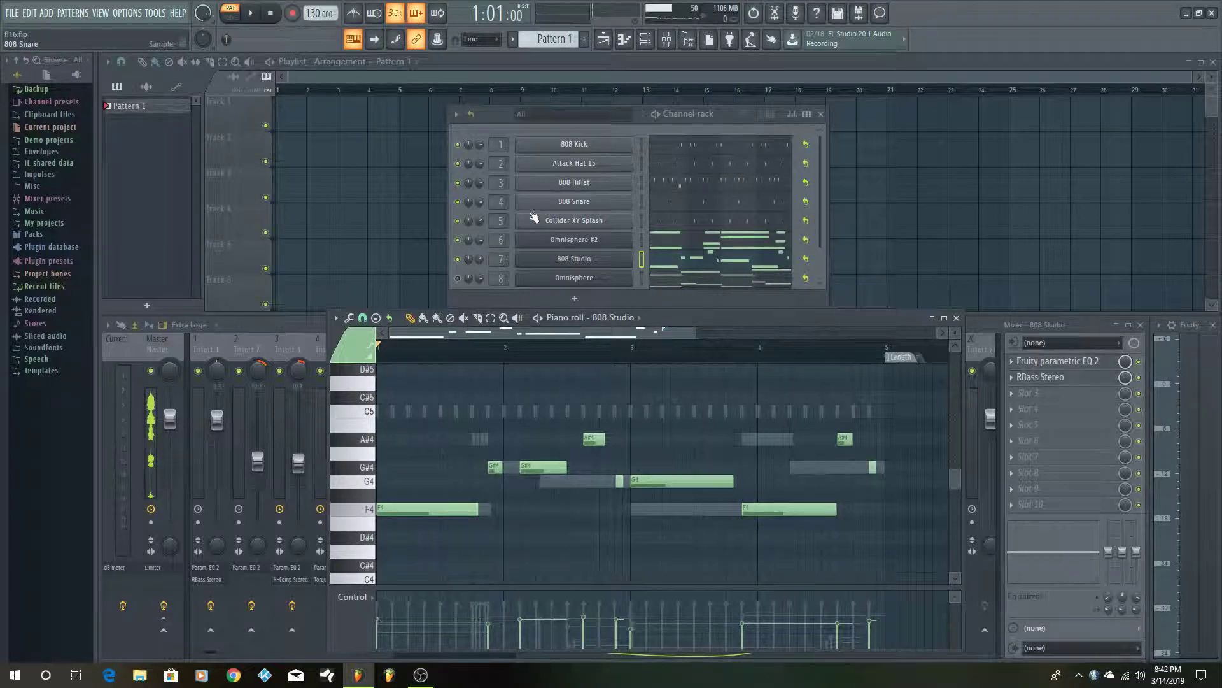
left_click(457, 259)
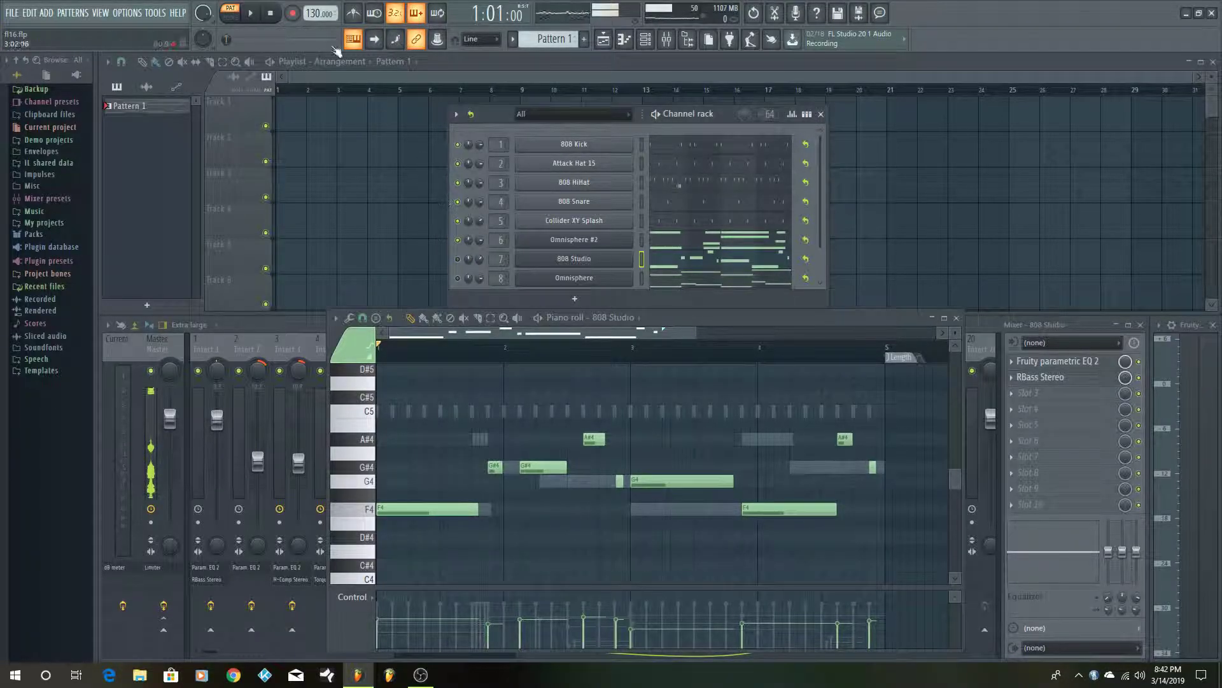
left_click(261, 13)
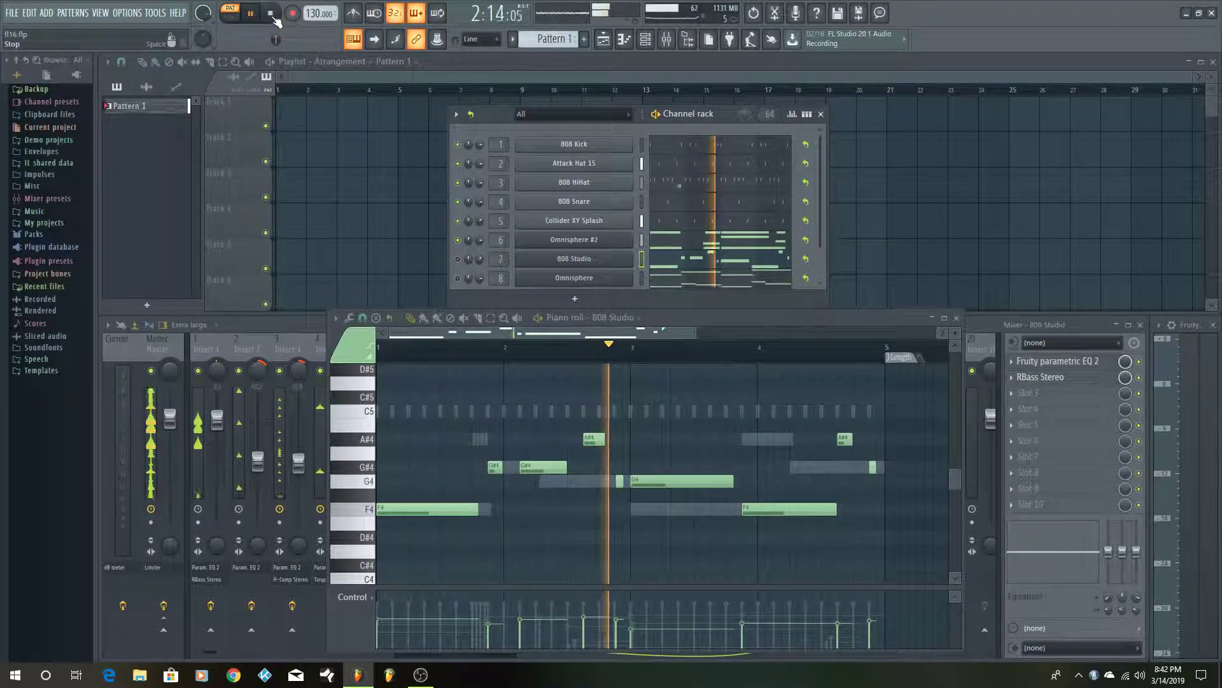
left_click(272, 14)
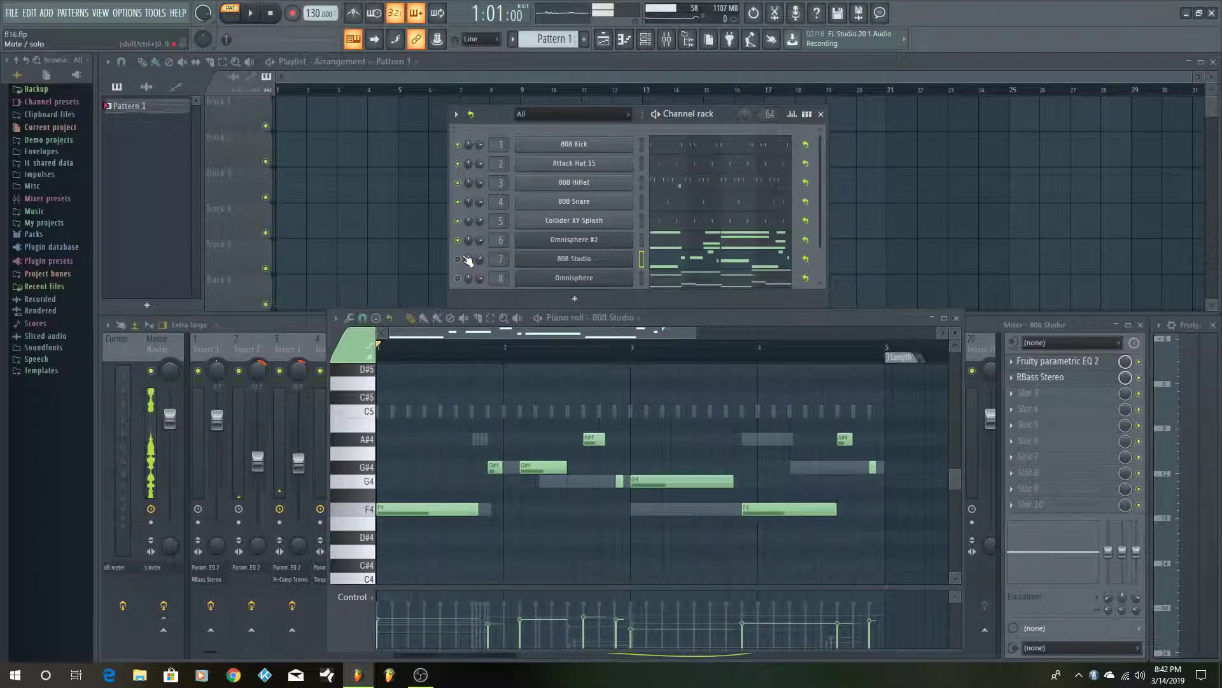
left_click(263, 14)
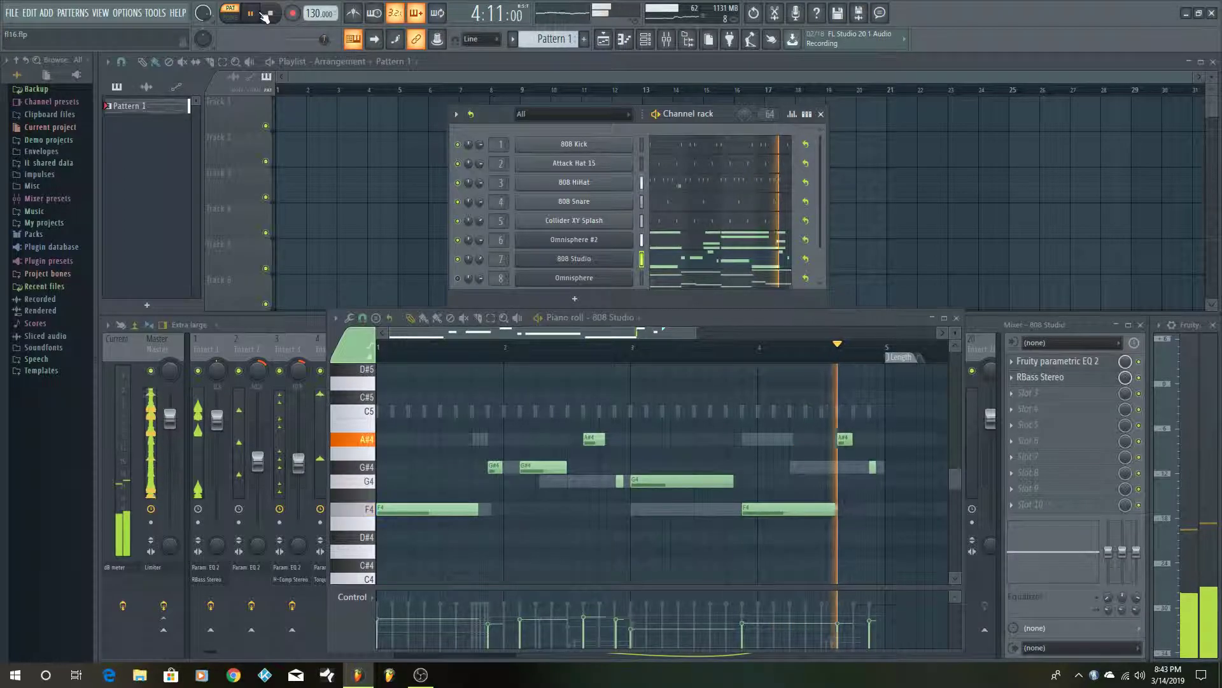
left_click(266, 14)
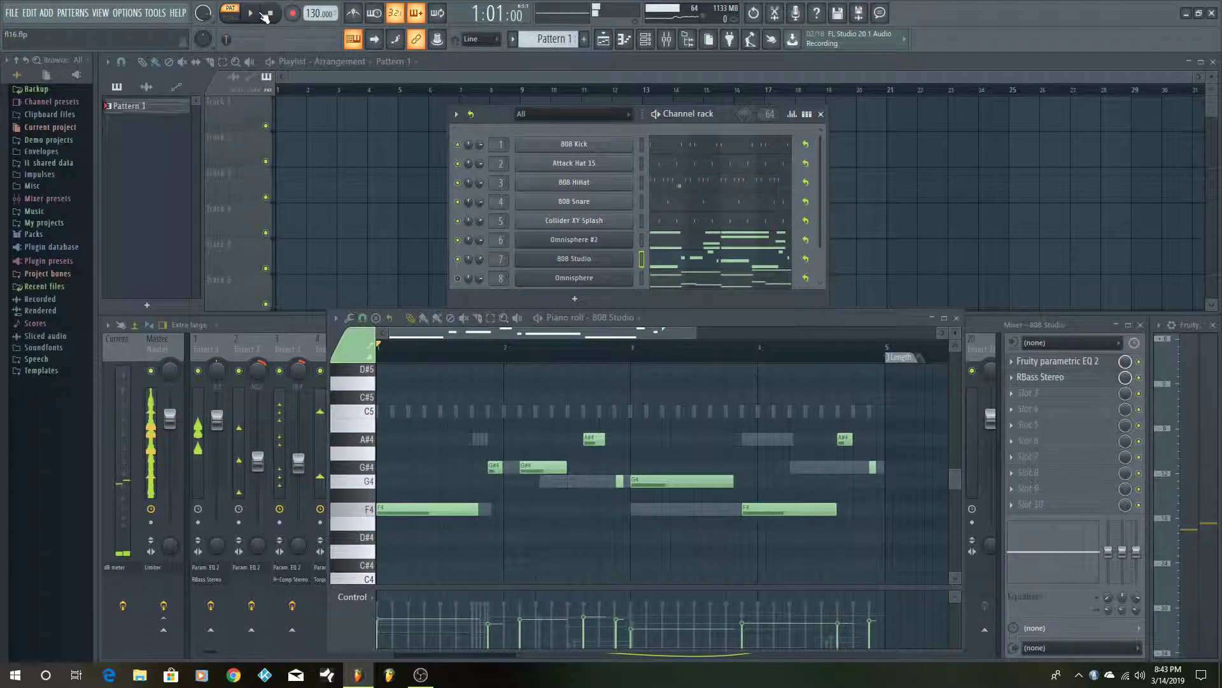
Select the Omnisphere channel and zoom the piano roll out vertically to show F4 through A#5
left_click(672, 281)
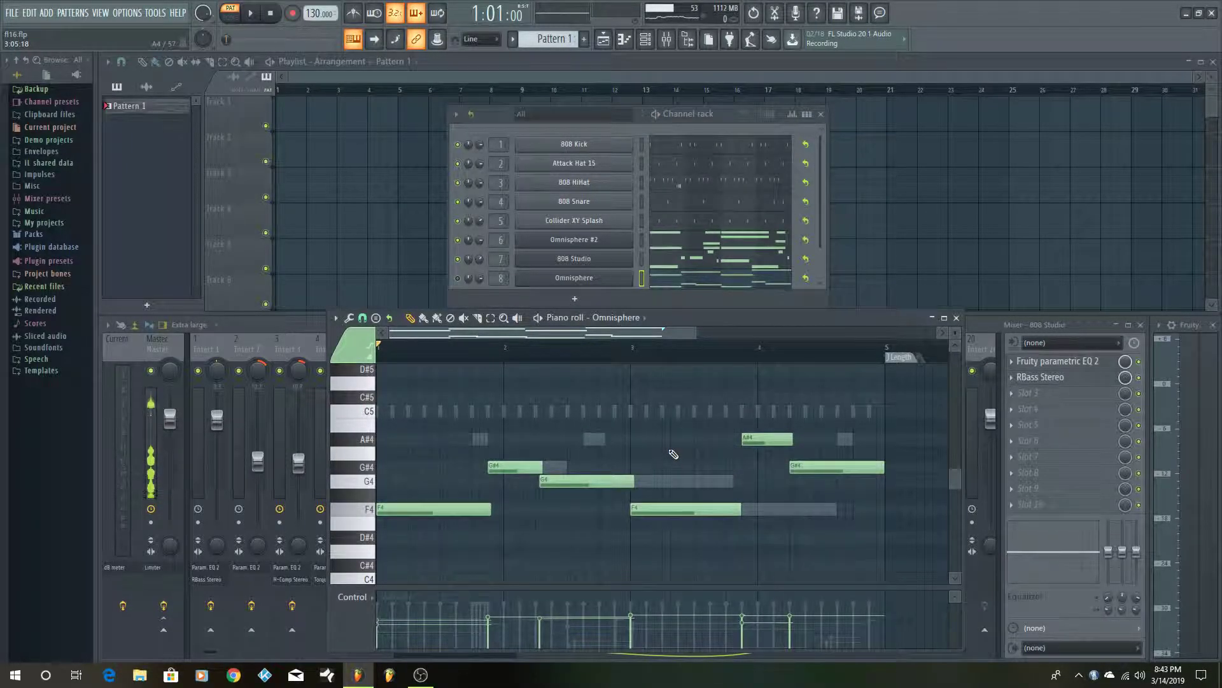
scroll(674, 454, "down", 2)
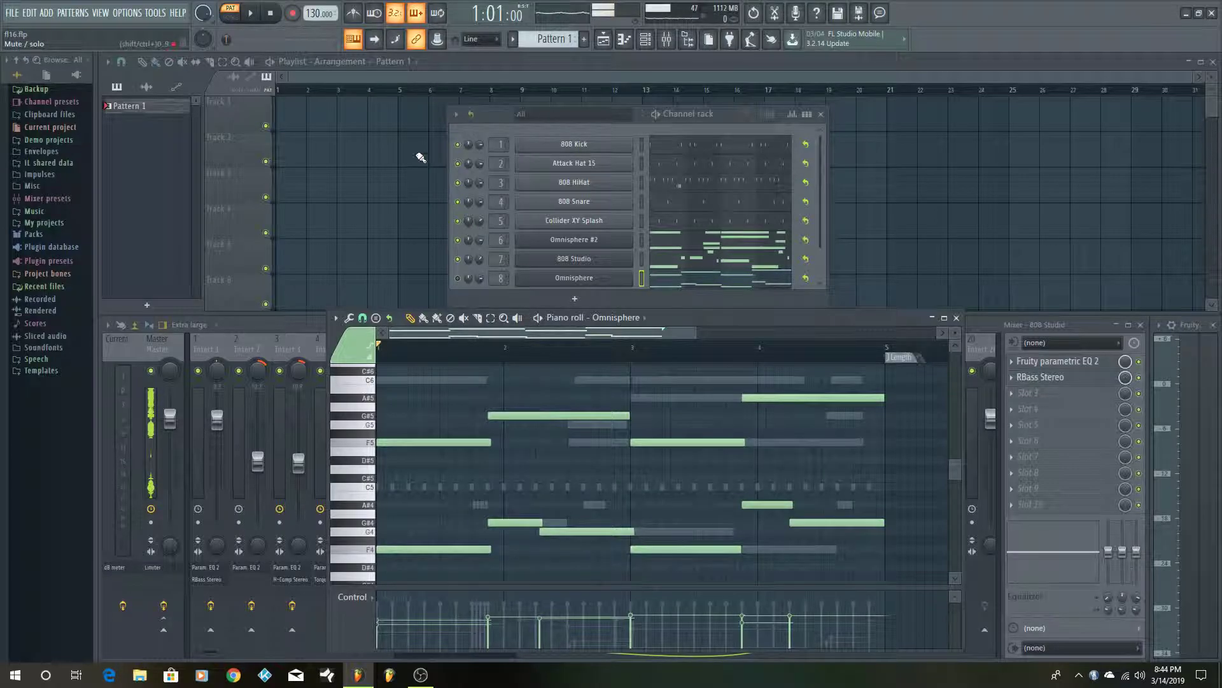
left_click(254, 13)
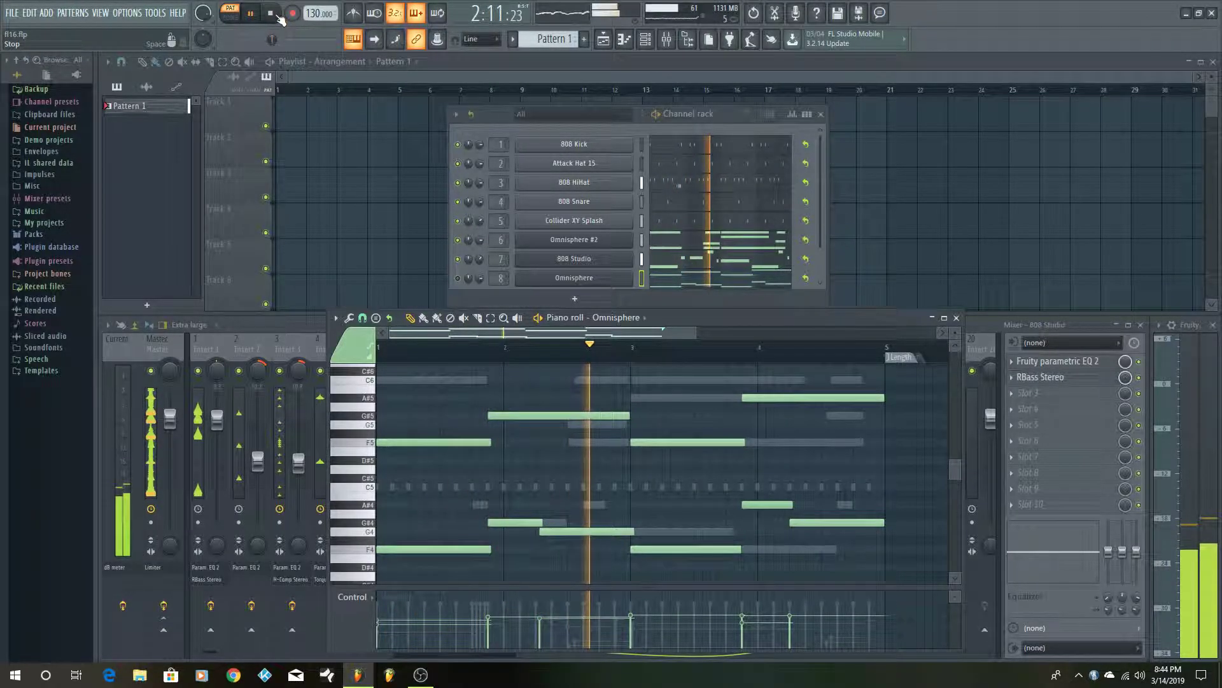
left_click(273, 14)
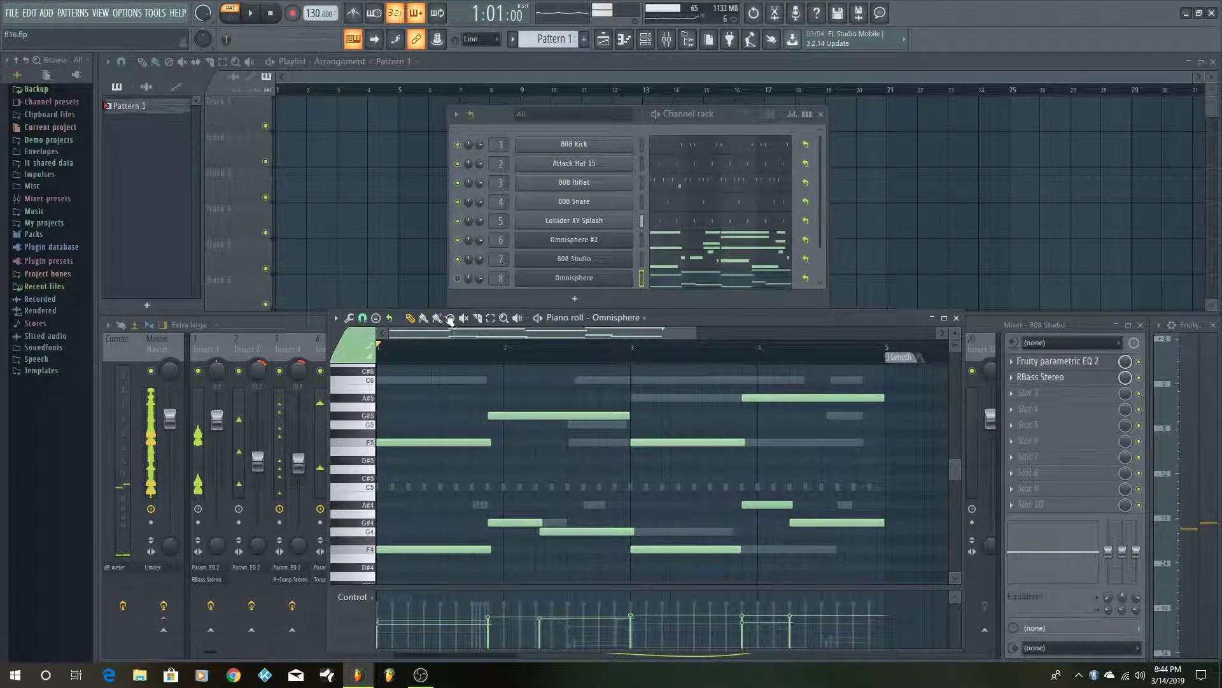
left_click(252, 18)
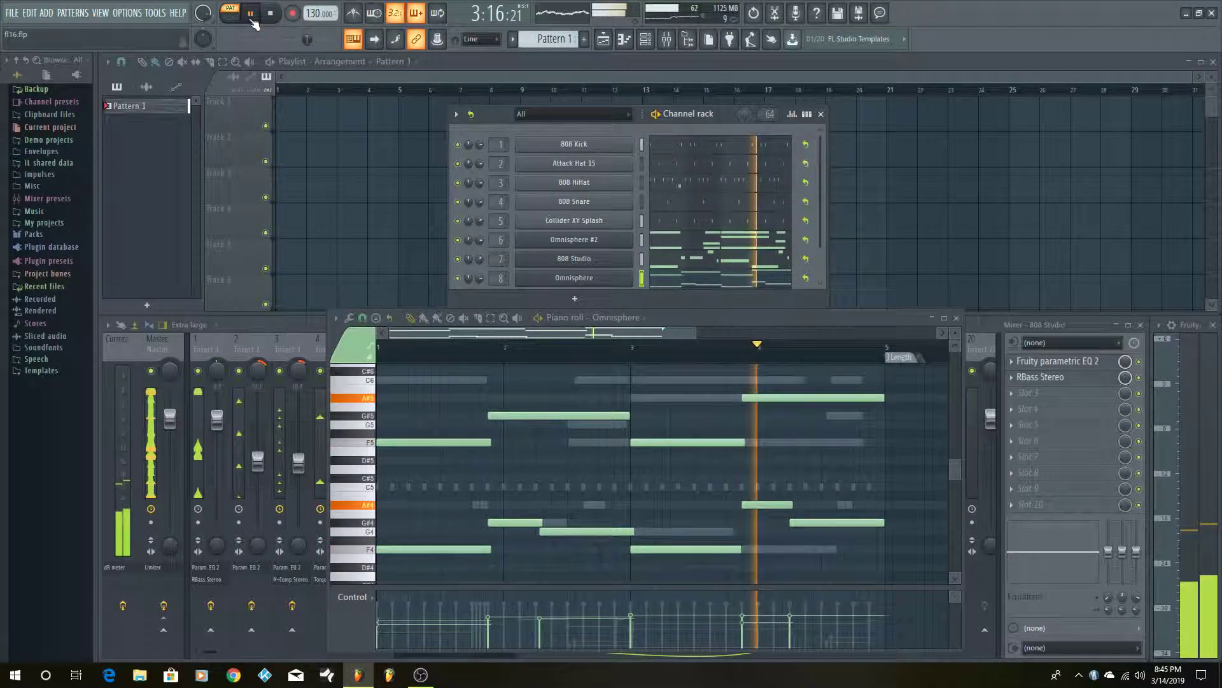
left_click(252, 19)
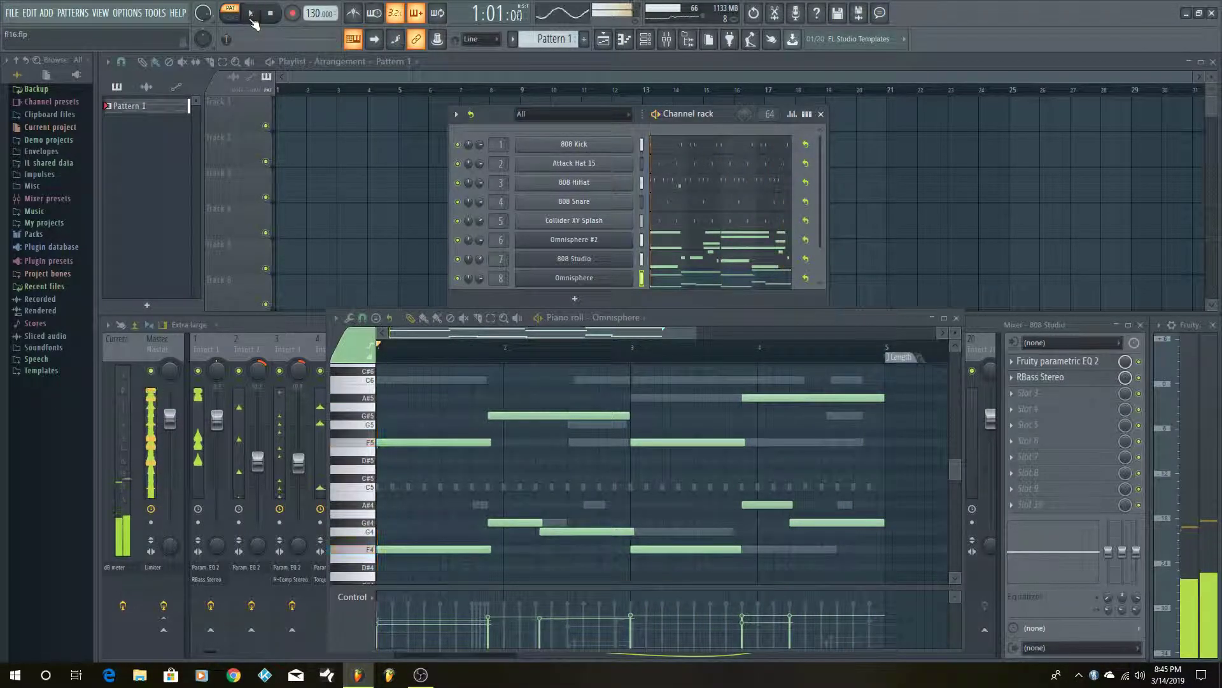